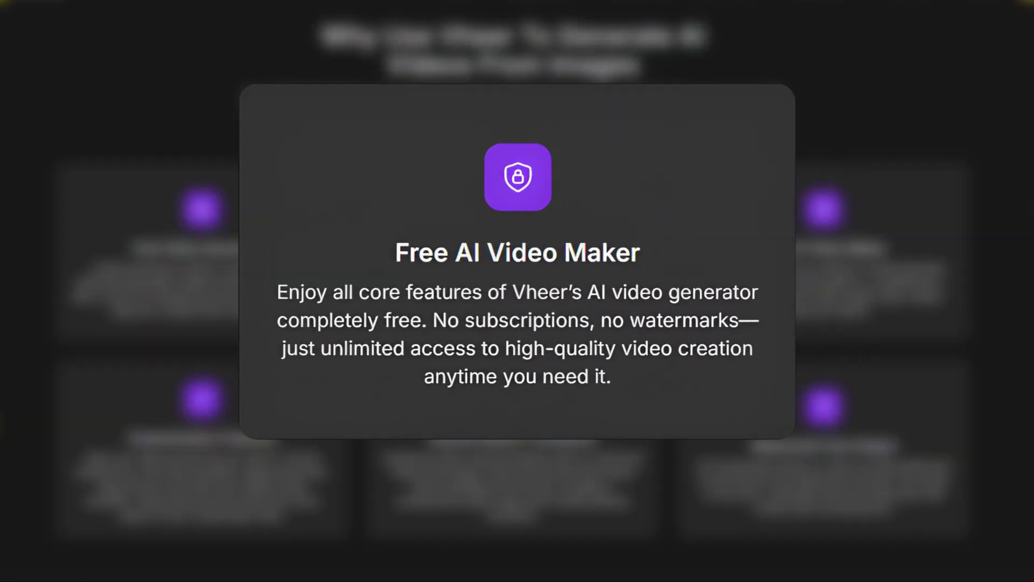
Scroll past the Why Use Vheer cards and open the AI Text To Image generator.
{"action": "scroll", "coordinate": [517, 291], "scroll_direction": "down", "scroll_amount": 8}
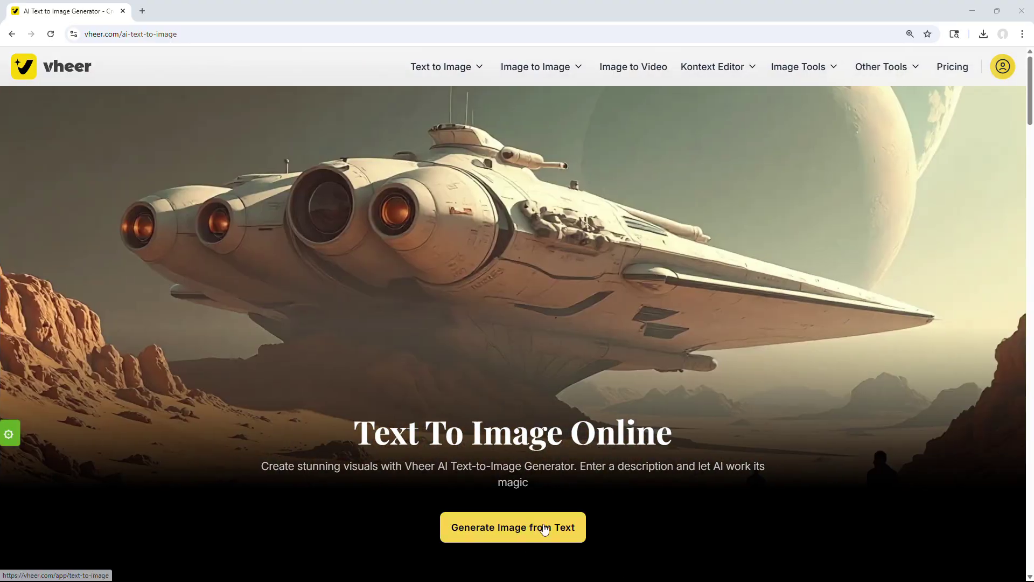
{"action": "left_click", "coordinate": [545, 529]}
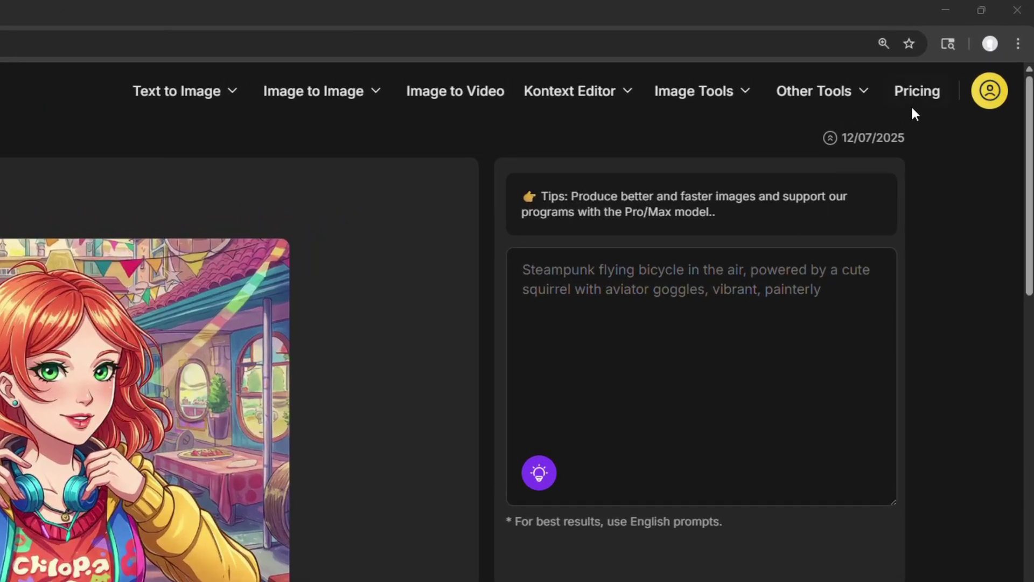
Review the Free plan's Pricing benefits, then paste the tiger-on-lotus-throne prompt.
{"action": "left_click", "coordinate": [920, 92]}
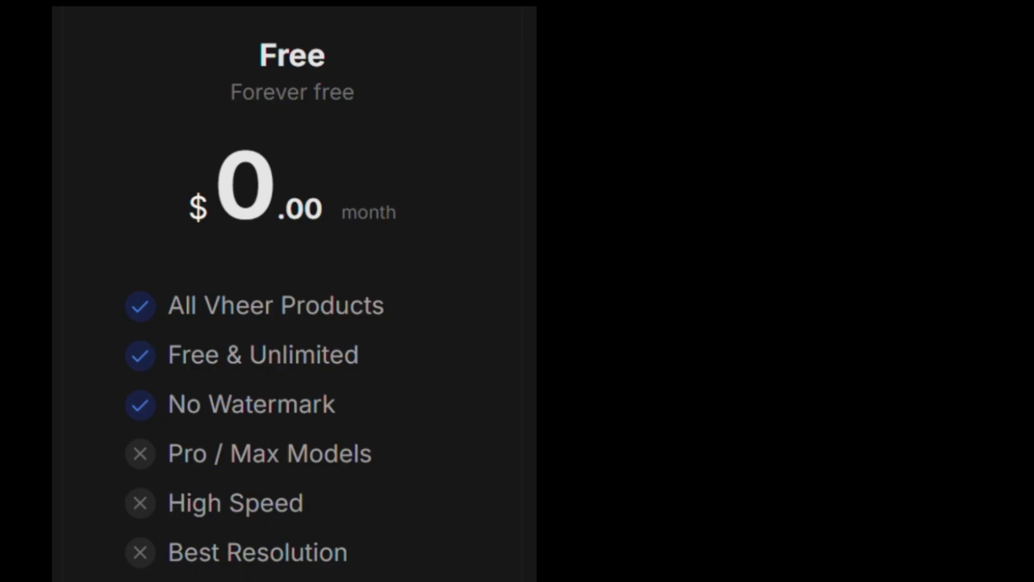
{"action": "left_click_drag", "start_coordinate": [456, 96], "coordinate": [556, 90]}
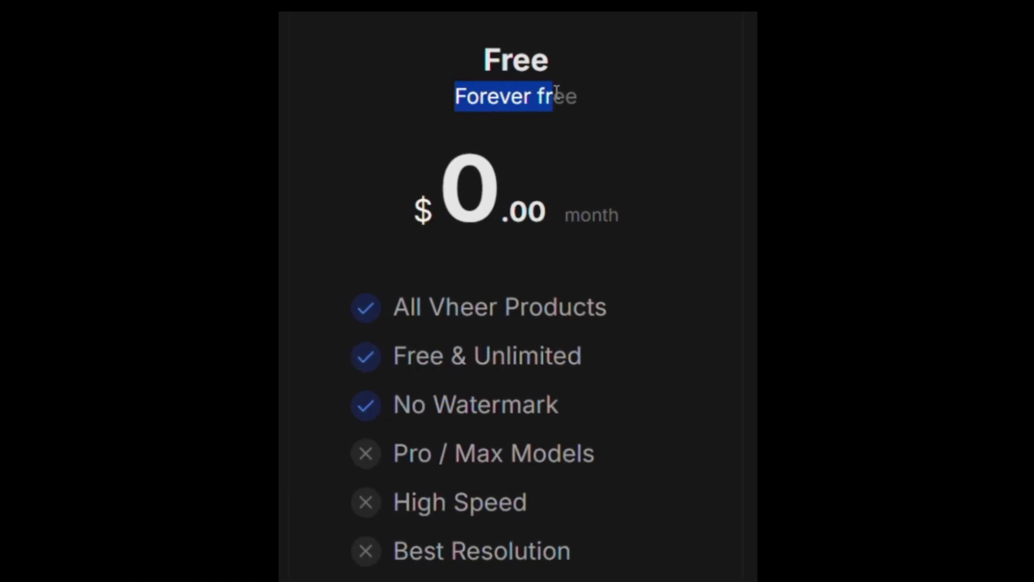
{"action": "left_click", "coordinate": [595, 93]}
{"action": "left_click_drag", "start_coordinate": [397, 306], "coordinate": [610, 302]}
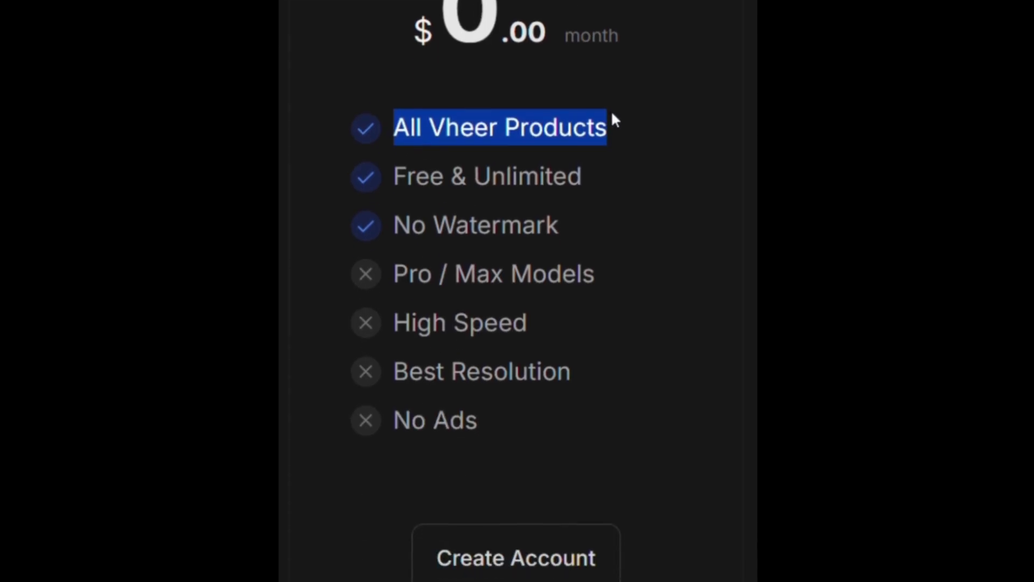
{"action": "left_click", "coordinate": [496, 304]}
{"action": "left_click_drag", "start_coordinate": [396, 318], "coordinate": [468, 318]}
{"action": "left_click_drag", "start_coordinate": [469, 107], "coordinate": [571, 107]}
{"action": "left_click", "coordinate": [566, 106]}
{"action": "left_click_drag", "start_coordinate": [395, 156], "coordinate": [557, 154]}
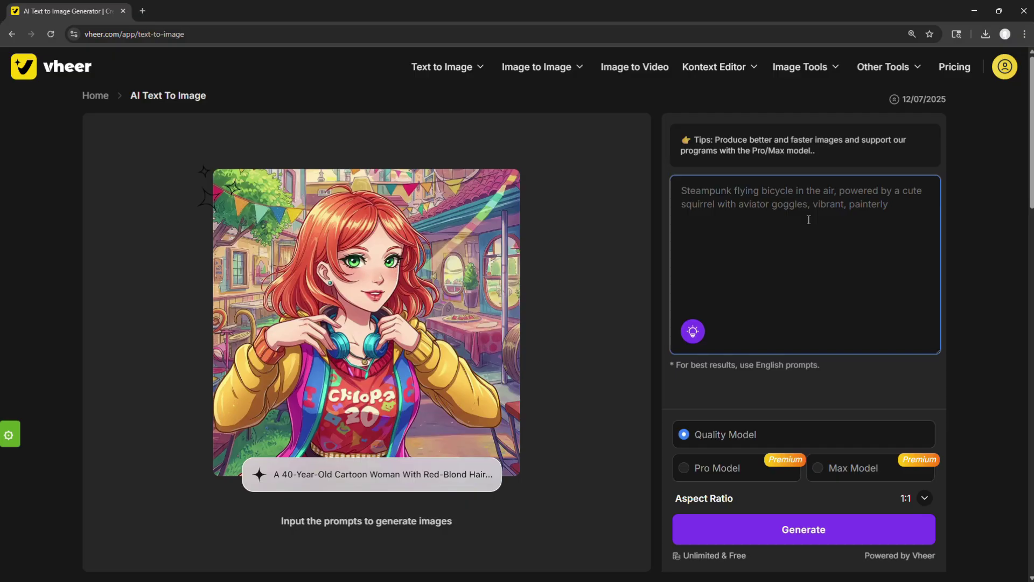
{"action": "type", "text": "A majestic tiger sitting on a lotus throne, surrounded by glowing lanterns in a misty bamboo forest at sunrise"}
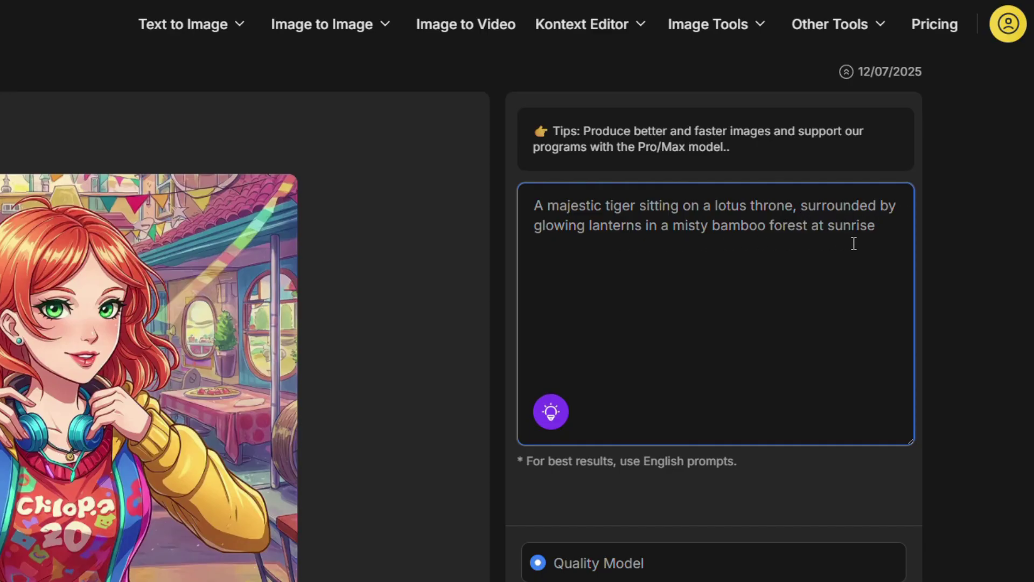
Generate the tiger image at 16:9 aspect ratio and download the result.
{"action": "scroll", "coordinate": [716, 230], "scroll_direction": "down", "scroll_amount": 2}
{"action": "scroll", "coordinate": [714, 205], "scroll_direction": "down", "scroll_amount": 5}
{"action": "left_click", "coordinate": [888, 473]}
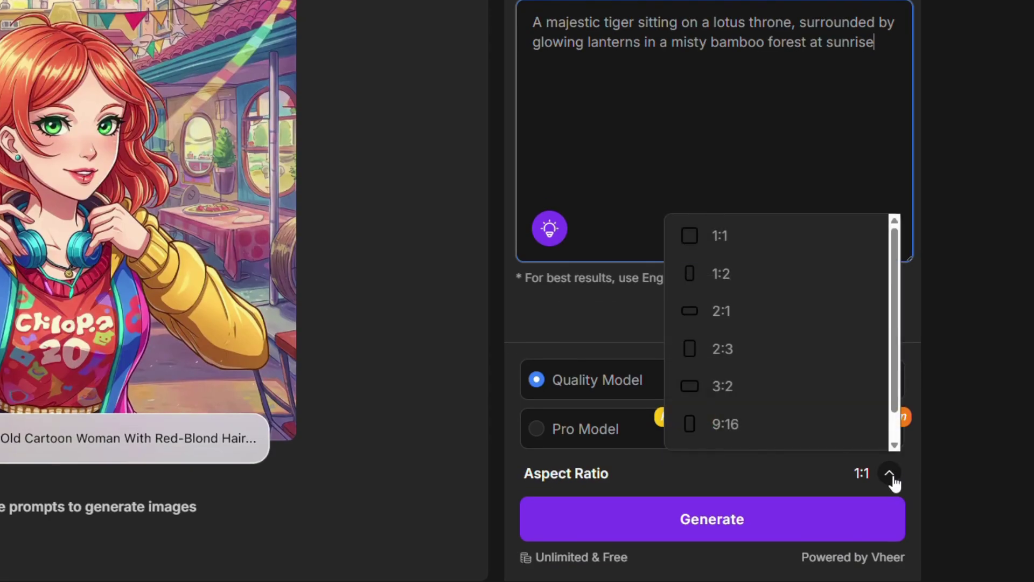
{"action": "scroll", "coordinate": [835, 372], "scroll_direction": "down", "scroll_amount": 1}
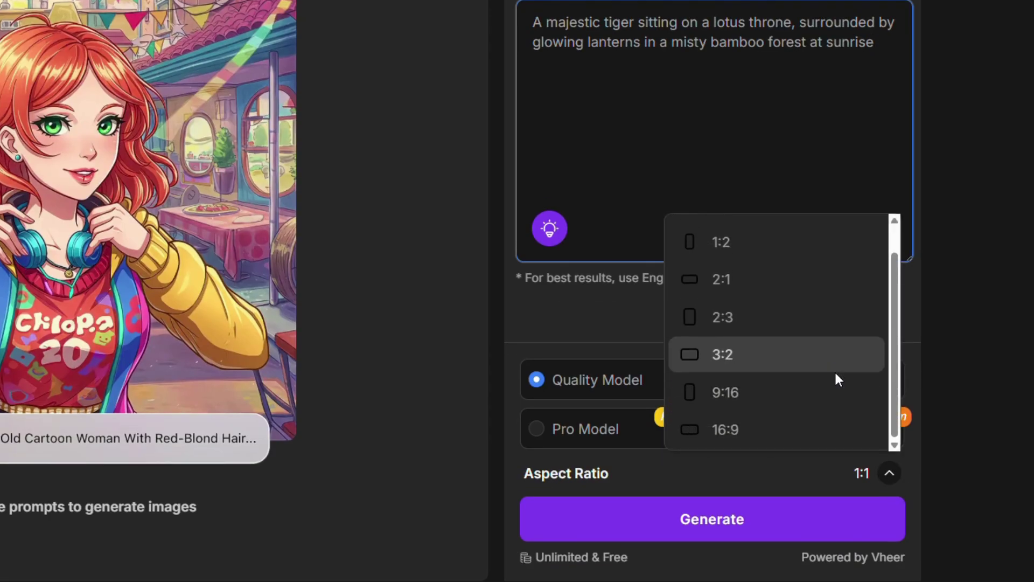
{"action": "left_click", "coordinate": [773, 429]}
{"action": "left_click", "coordinate": [708, 522]}
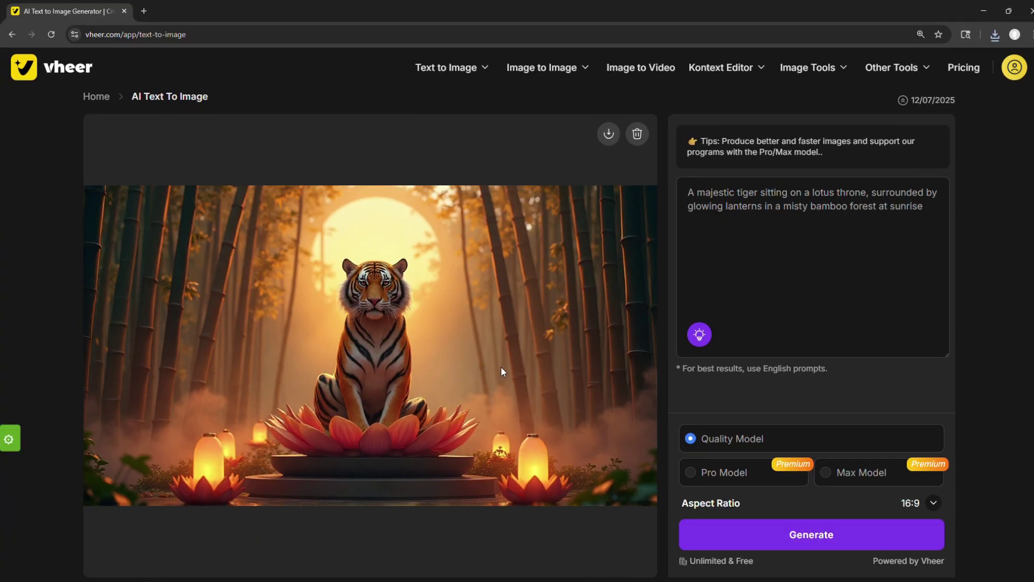
{"action": "left_click", "coordinate": [608, 133]}
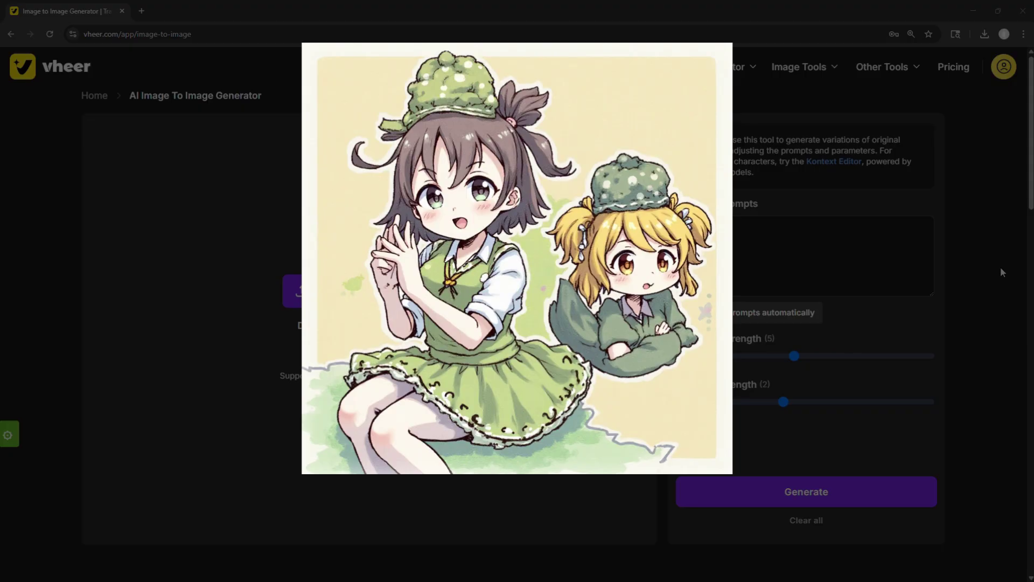
Upload the girl-and-white-bunny forest picture into the Image To Image generator.
{"action": "scroll", "coordinate": [1002, 270], "scroll_direction": "down", "scroll_amount": 7}
{"action": "scroll", "coordinate": [1003, 275], "scroll_direction": "down", "scroll_amount": 2}
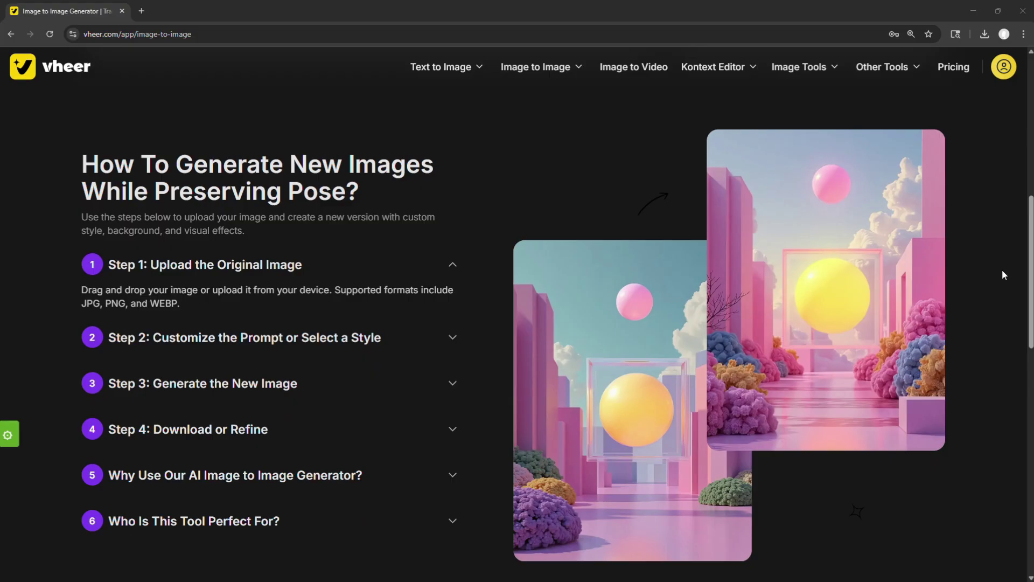
{"action": "scroll", "coordinate": [1001, 269], "scroll_direction": "up", "scroll_amount": 9}
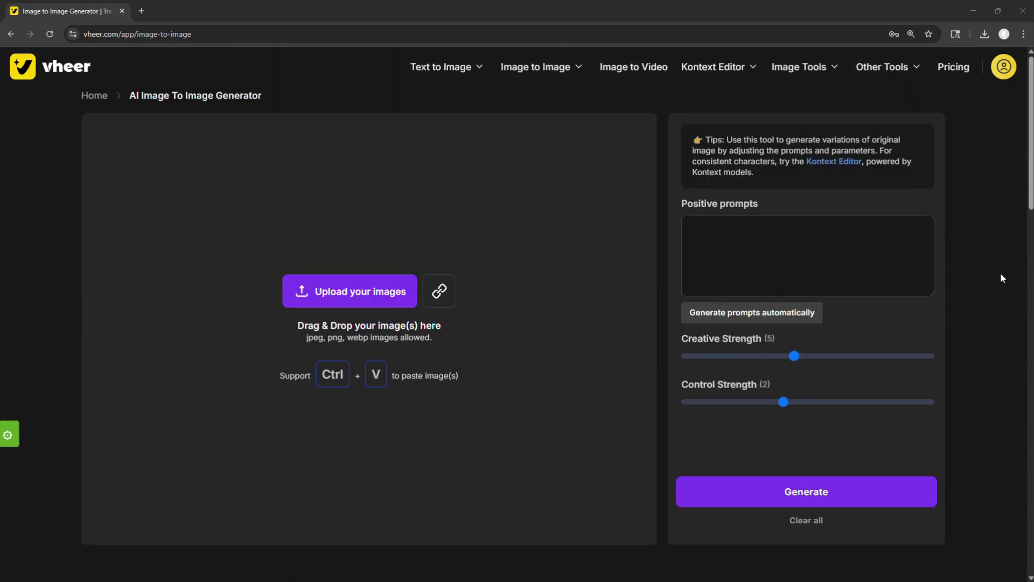
{"action": "left_click", "coordinate": [327, 293]}
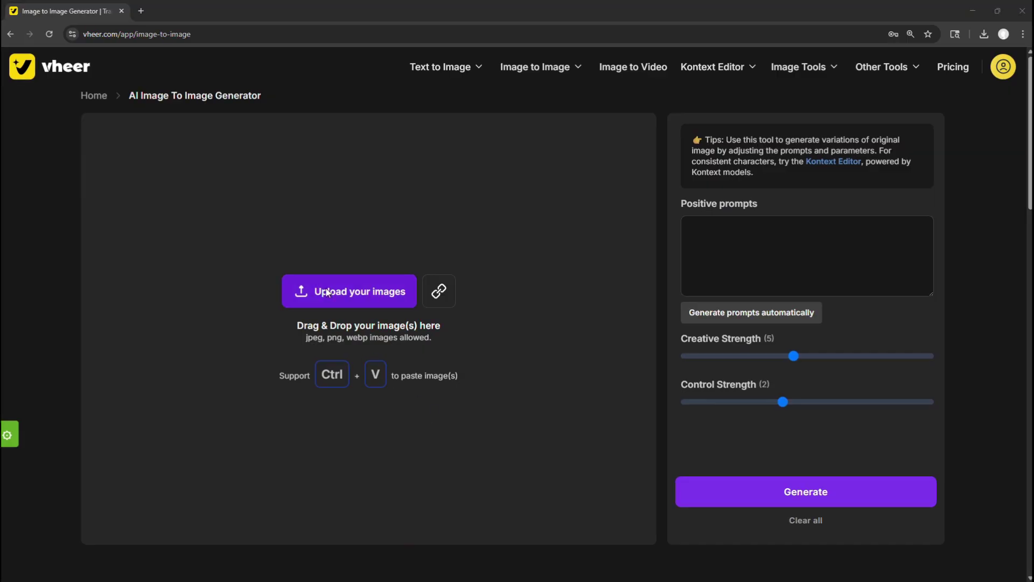
{"action": "left_click", "coordinate": [173, 153]}
{"action": "left_click", "coordinate": [360, 264]}
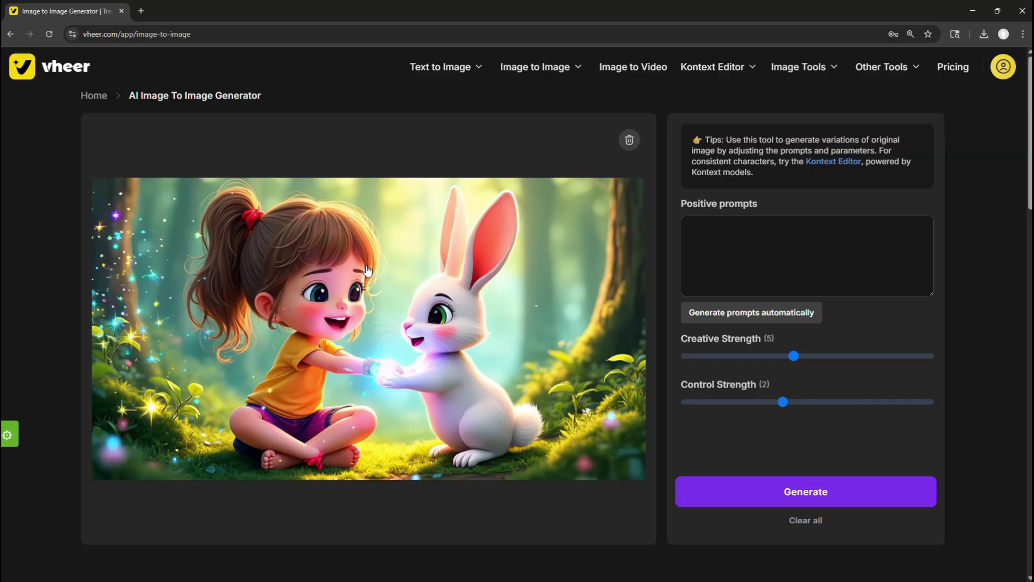
Paste a prompt describing the girl and bunny and generate a new variation.
{"action": "left_click", "coordinate": [706, 258]}
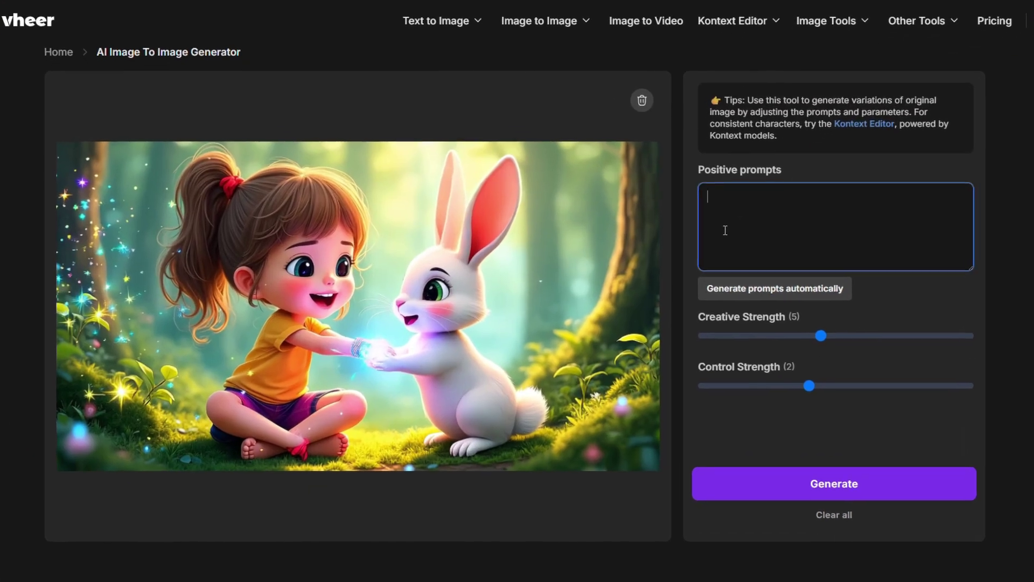
{"action": "type", "text": "A vibrant CGI image of a cheerful young girl with a ponytail, sitting beside a cute bunny."}
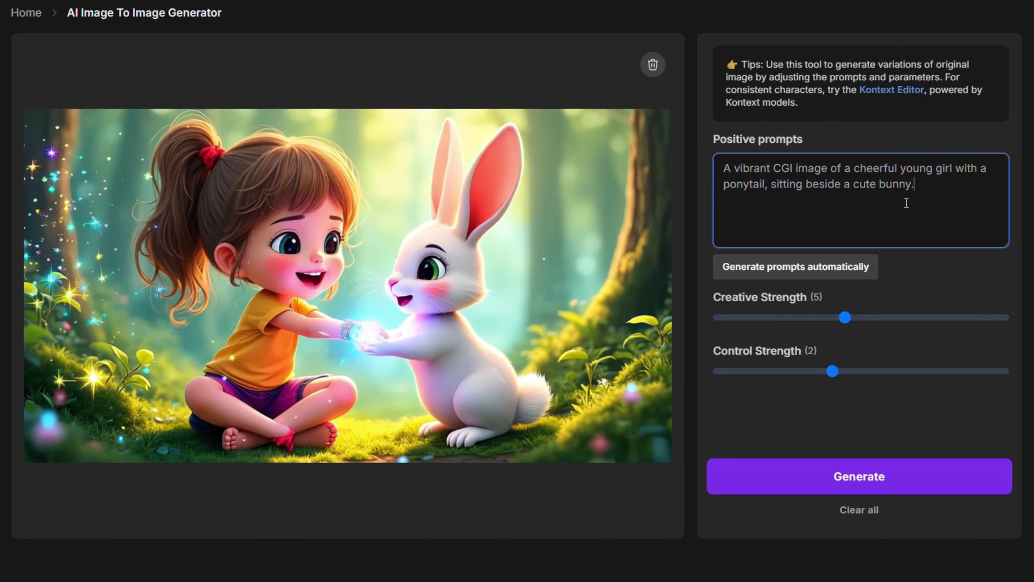
{"action": "left_click", "coordinate": [840, 476]}
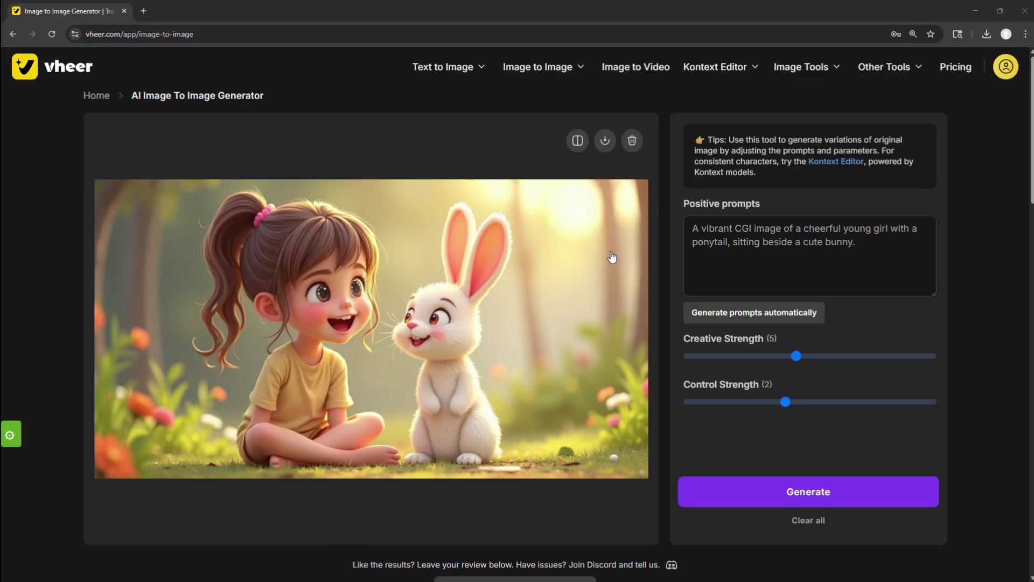
Go to the Kontext Editor page and launch Flux Kontext.
{"action": "mouse_move", "coordinate": [719, 68]}
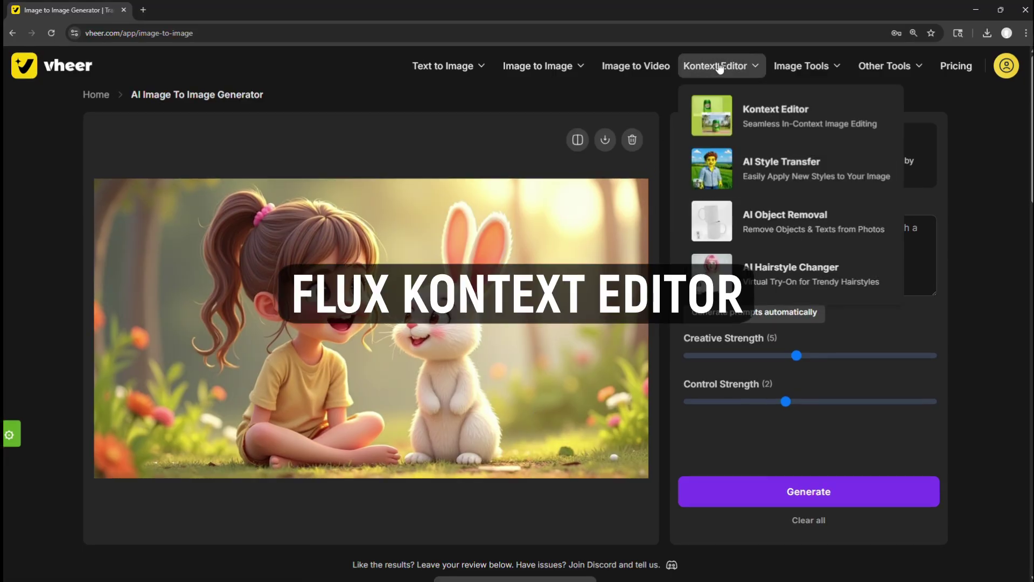
{"action": "left_click", "coordinate": [775, 117]}
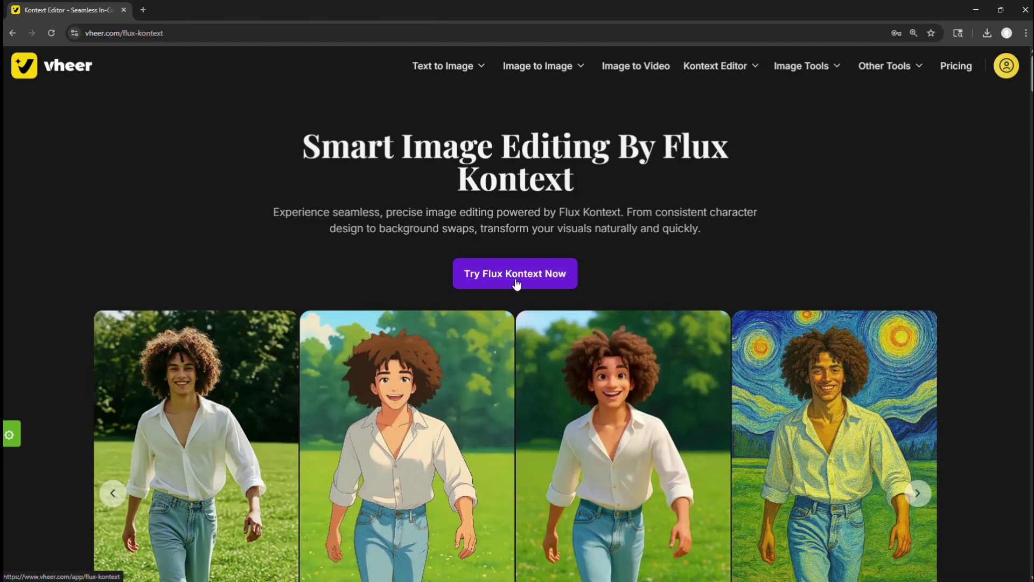
{"action": "left_click", "coordinate": [516, 276]}
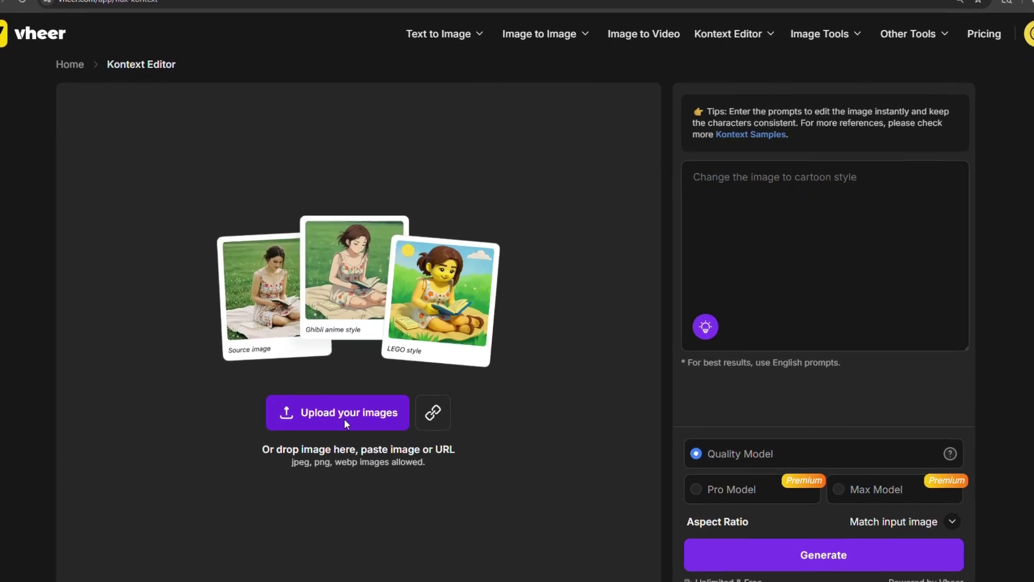
Upload image file 2, the woman-holding-a-dog photo, to the Kontext Editor.
{"action": "left_click", "coordinate": [344, 419]}
{"action": "left_click", "coordinate": [319, 192]}
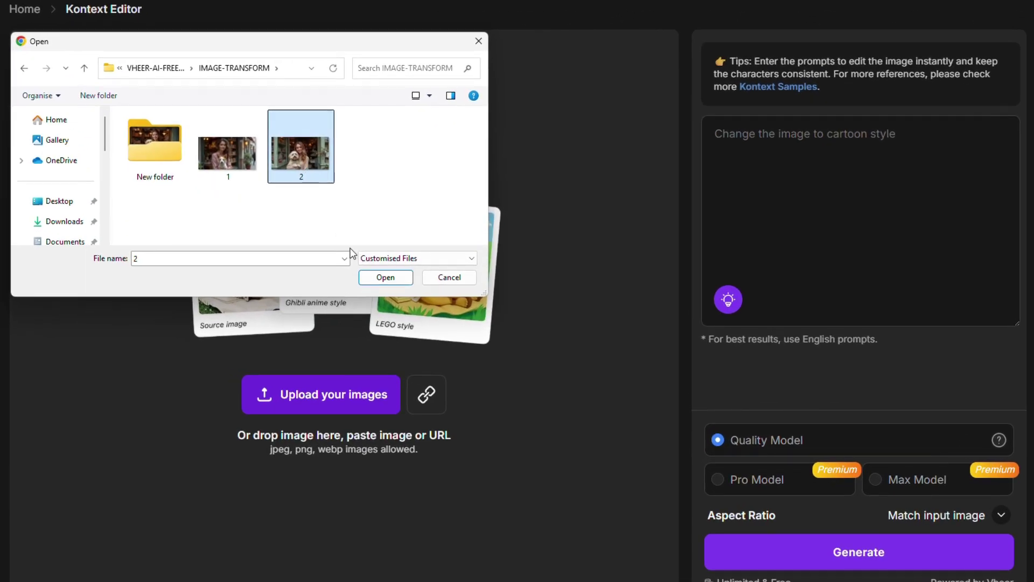
{"action": "left_click", "coordinate": [376, 277]}
Generate with the prompt 'Transform this image into Studio Ghibli Style'.
{"action": "left_click", "coordinate": [761, 154]}
{"action": "type", "text": "Transform"}
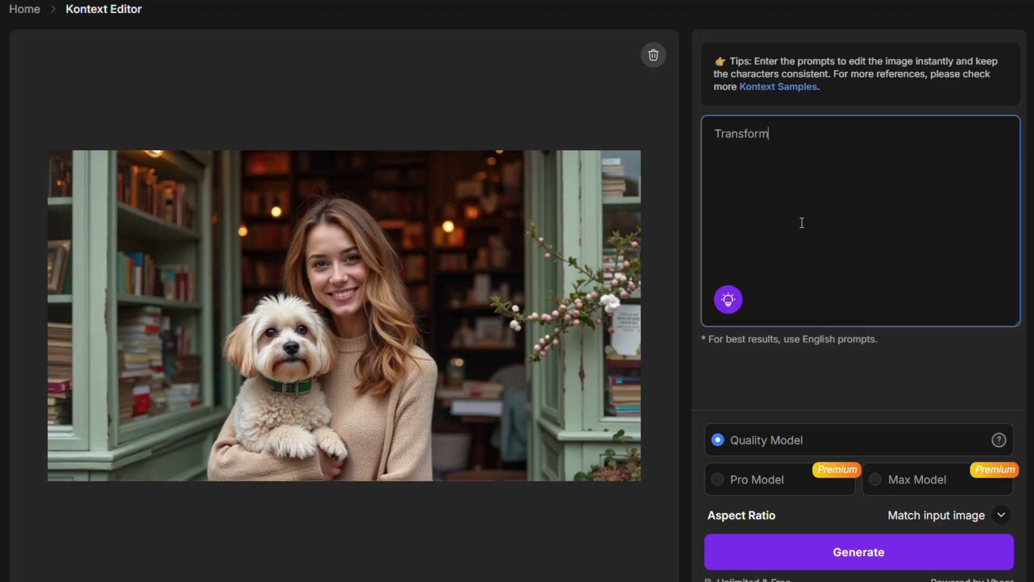
{"action": "type", "text": " this image into Studio Ghibli Style"}
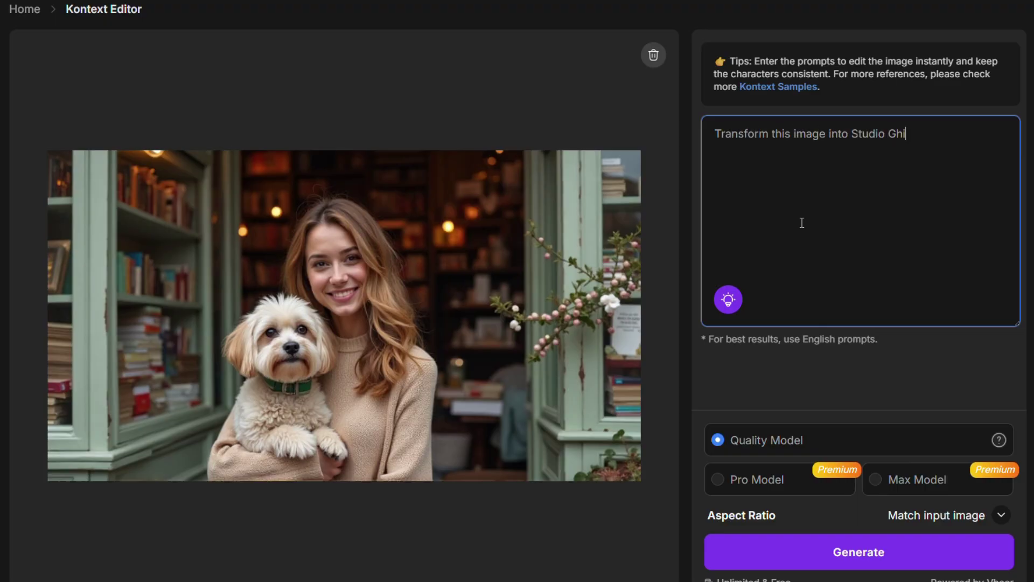
{"action": "left_click", "coordinate": [813, 550]}
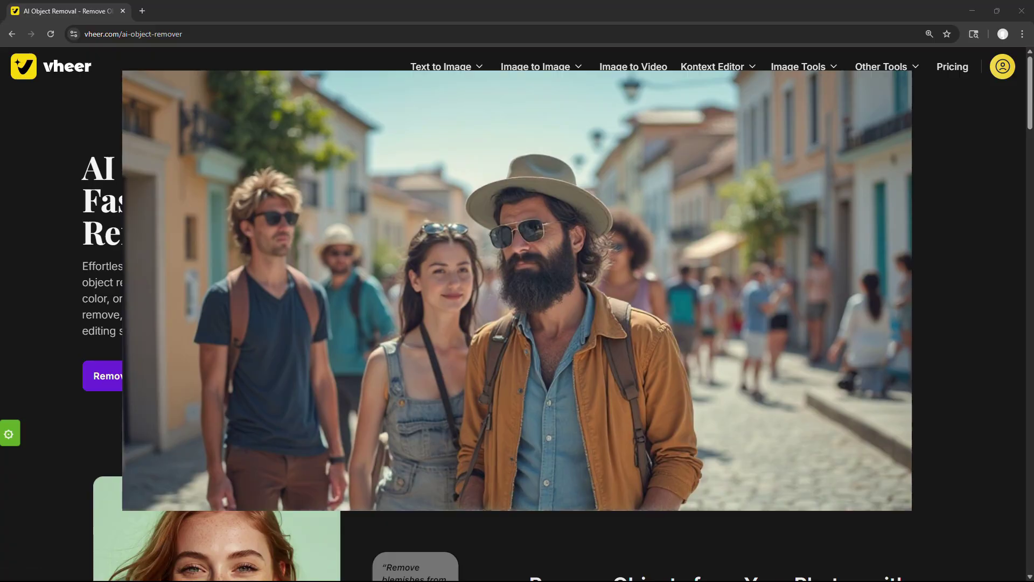
Upload the street scene photo to Kontext Editor and generate 'Remove the girl from the image'.
{"action": "left_click", "coordinate": [191, 317]}
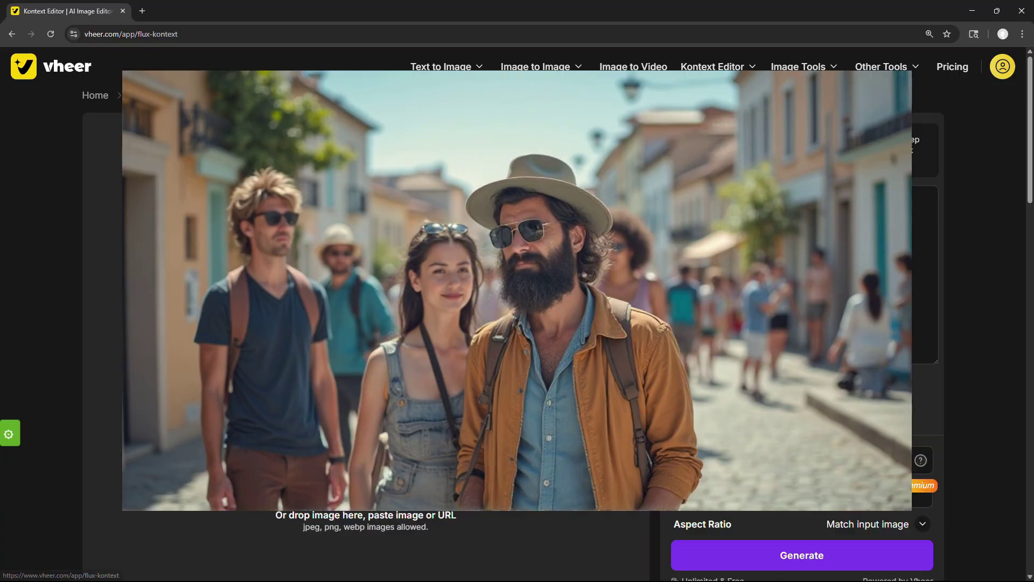
{"action": "left_click", "coordinate": [352, 418]}
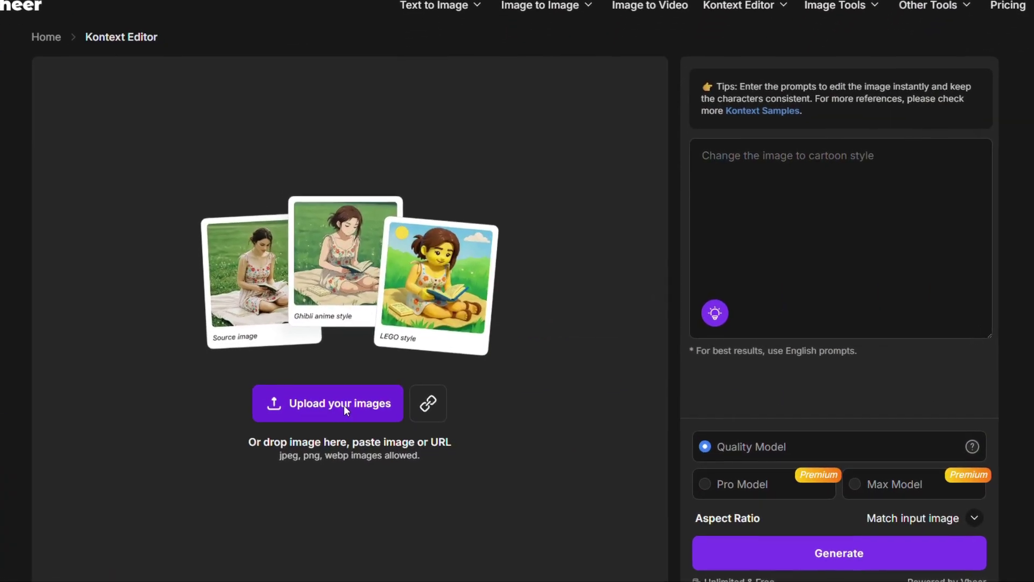
{"action": "left_click", "coordinate": [226, 231]}
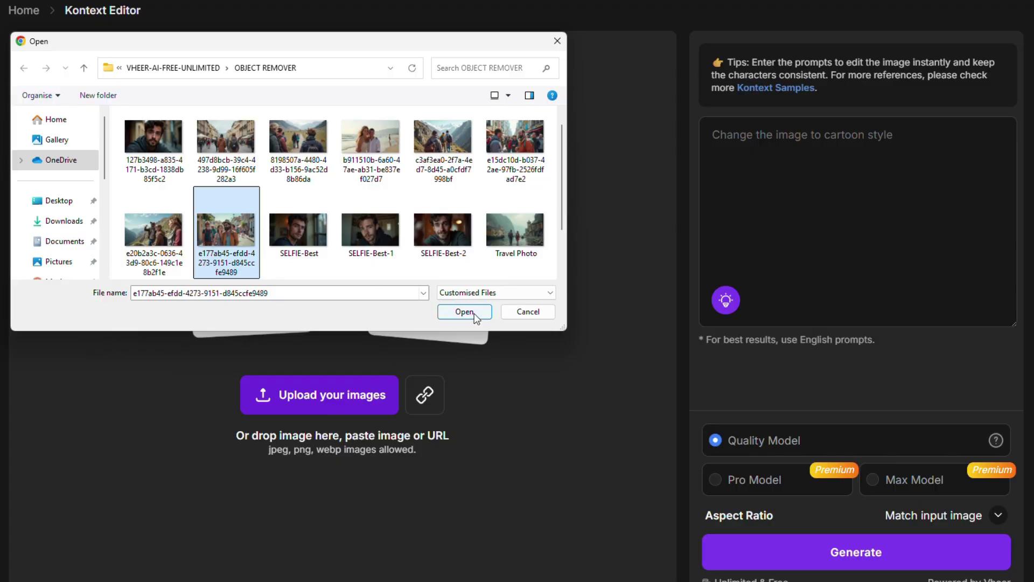
{"action": "left_click", "coordinate": [464, 312]}
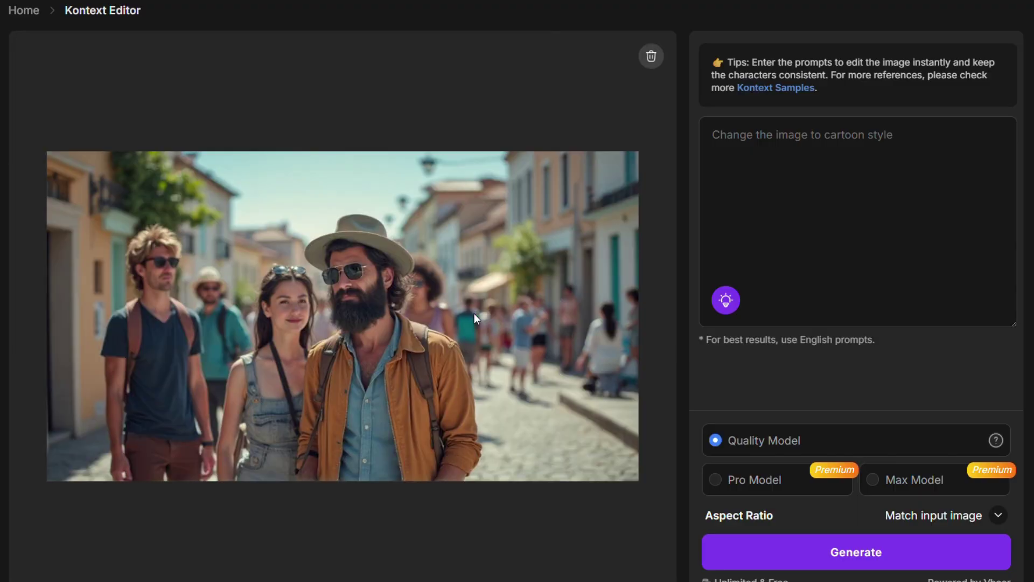
{"action": "left_click", "coordinate": [800, 155]}
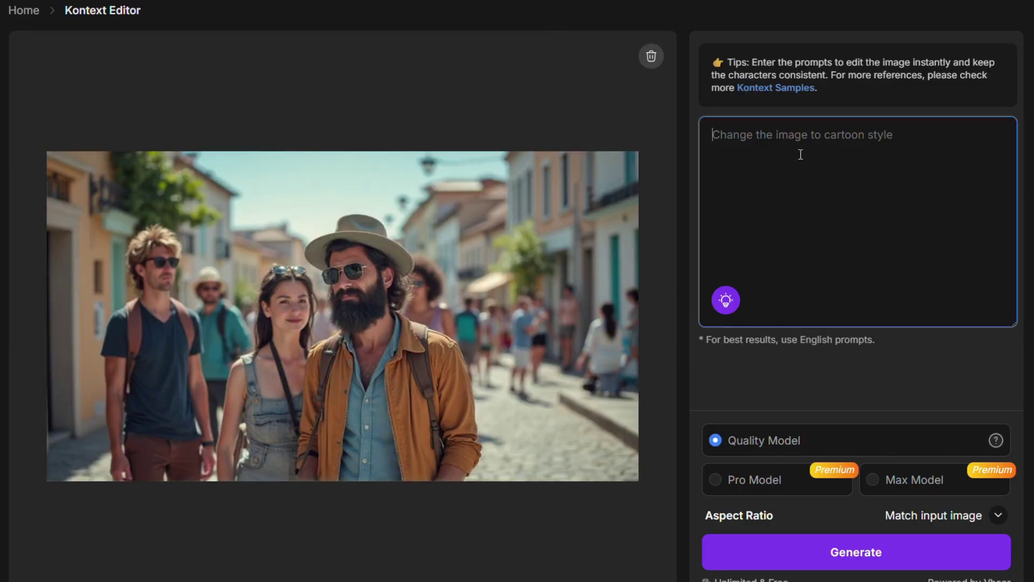
{"action": "type", "text": "Remove the girl from"}
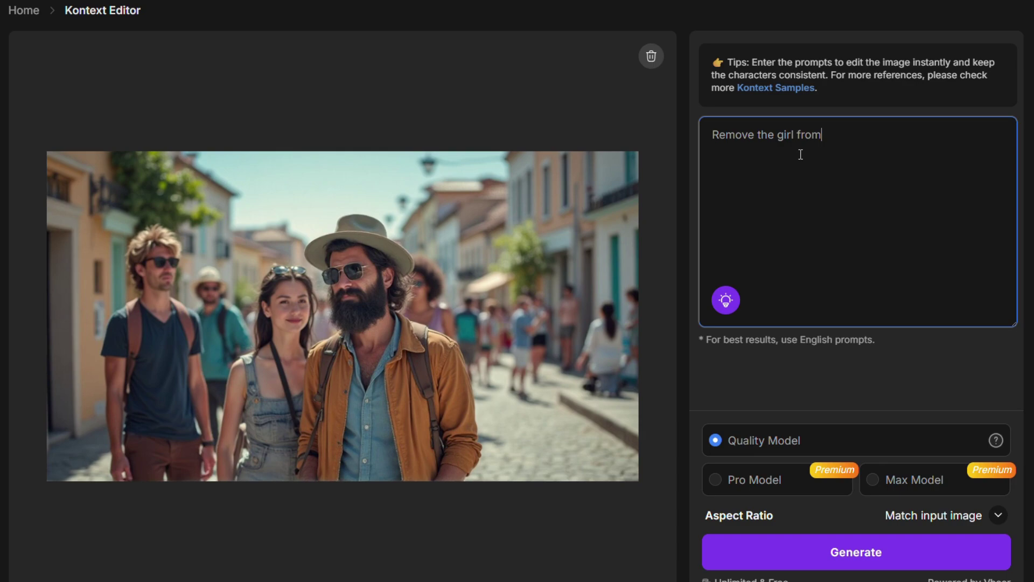
{"action": "type", "text": " the image"}
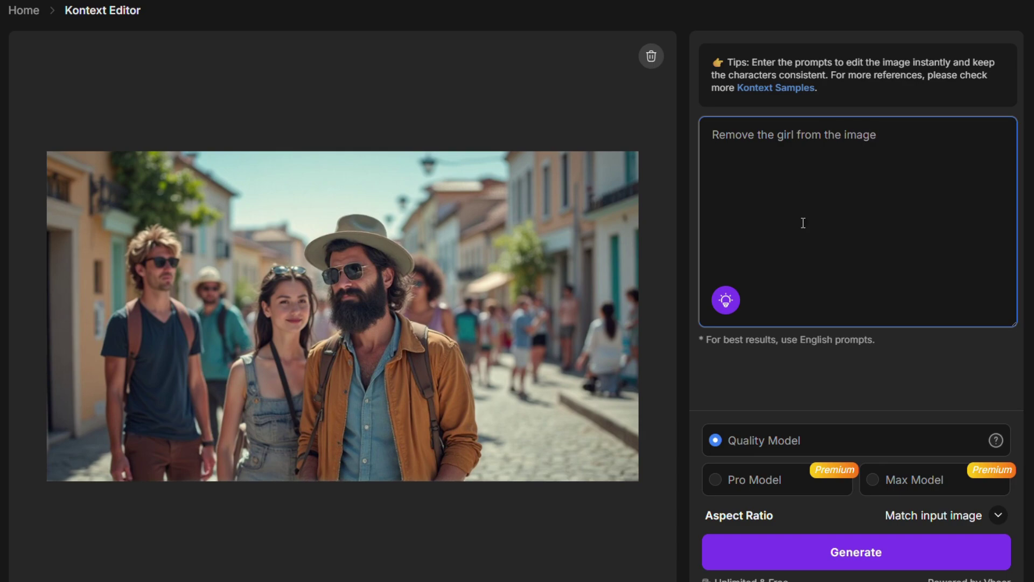
{"action": "left_click", "coordinate": [843, 565]}
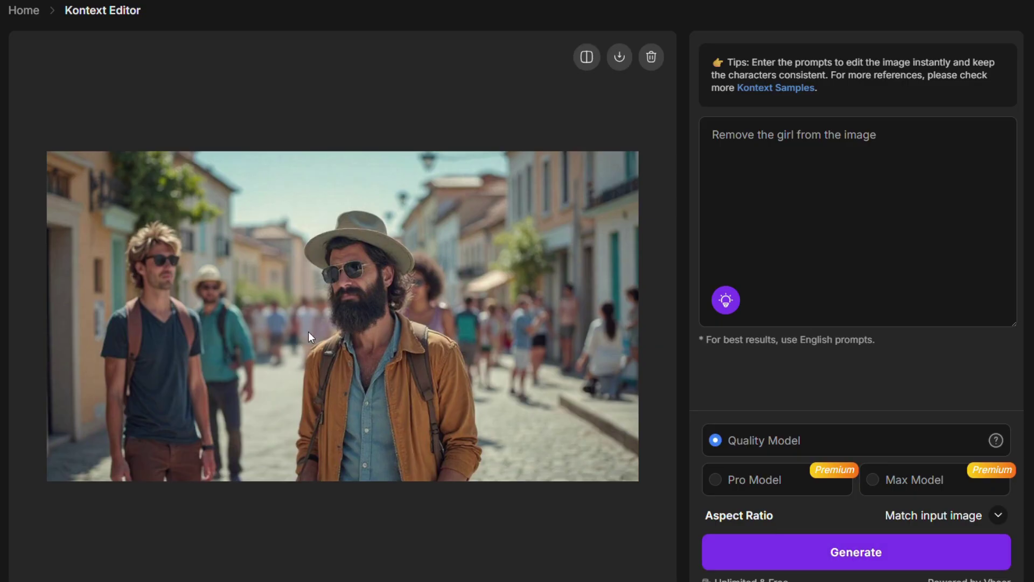
Compare the edited street photo against the original with the girl.
{"action": "left_click", "coordinate": [589, 57]}
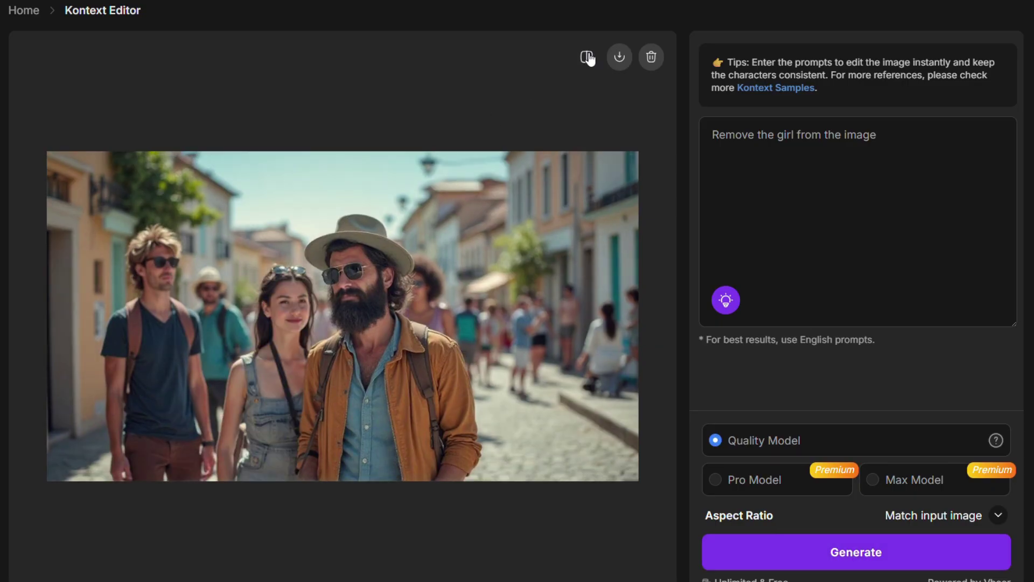
{"action": "left_click", "coordinate": [589, 57]}
{"action": "left_click", "coordinate": [589, 57]}
{"action": "left_click", "coordinate": [588, 57]}
{"action": "left_click", "coordinate": [589, 57]}
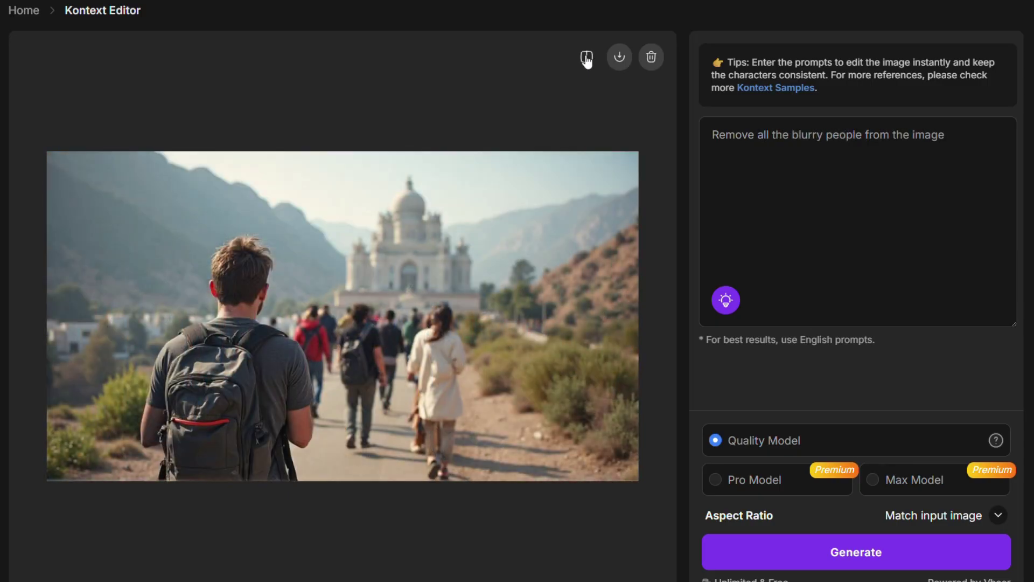
Compare the backpacker-and-palace scene with and without the blurry walkers.
{"action": "left_click", "coordinate": [587, 58]}
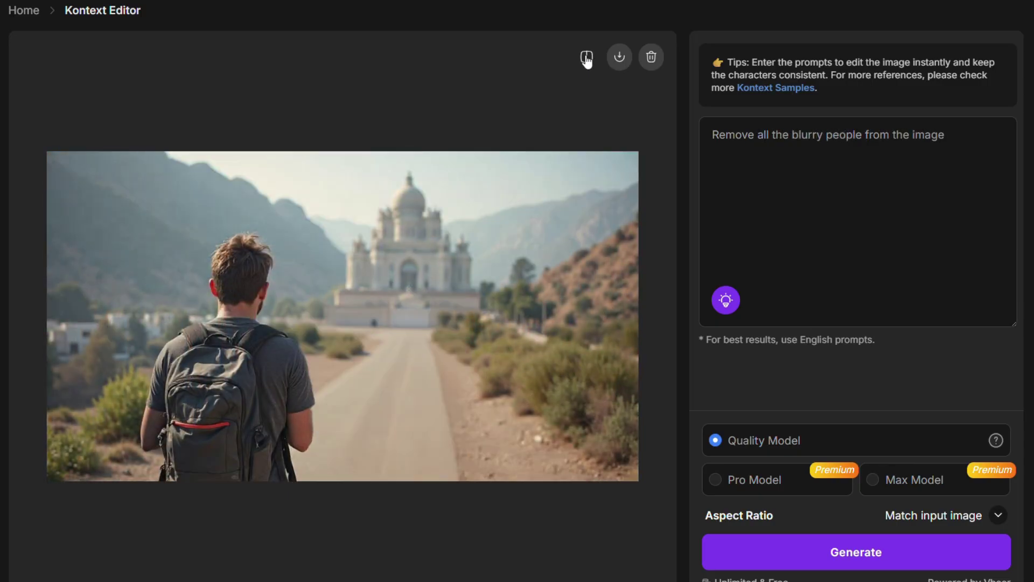
{"action": "left_click", "coordinate": [587, 57]}
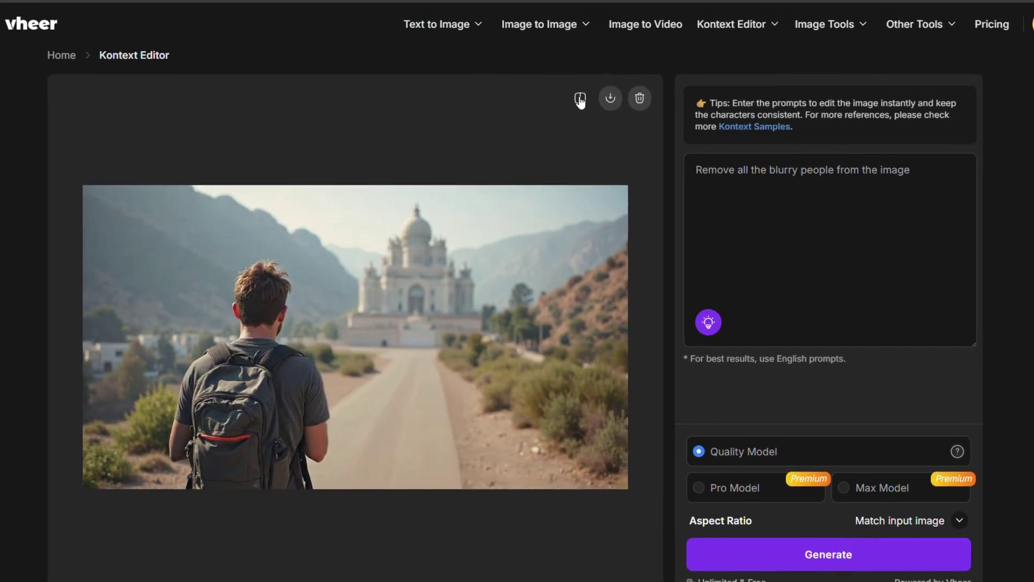
{"action": "left_click", "coordinate": [587, 57]}
{"action": "left_click", "coordinate": [577, 119]}
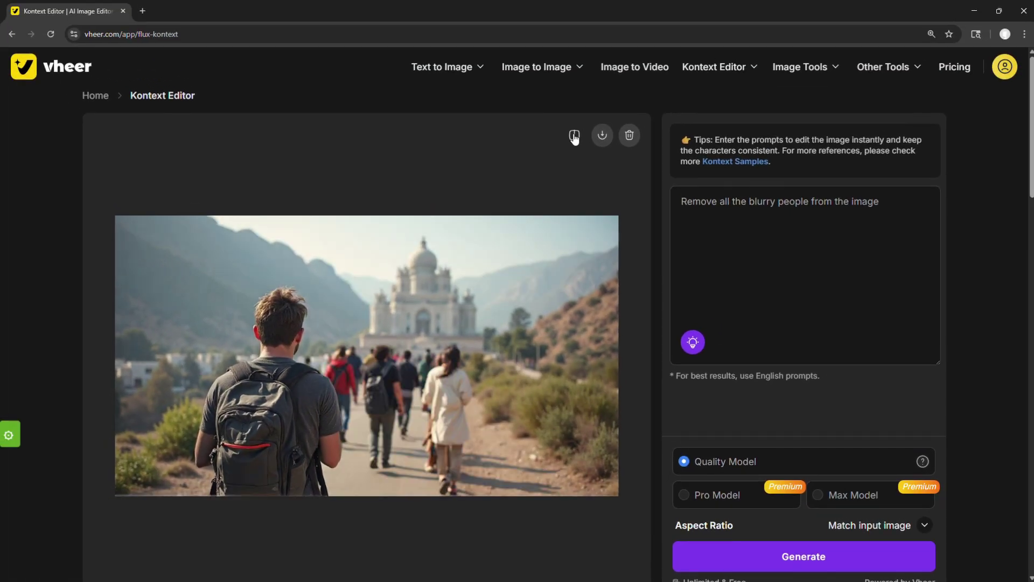
{"action": "left_click", "coordinate": [574, 137]}
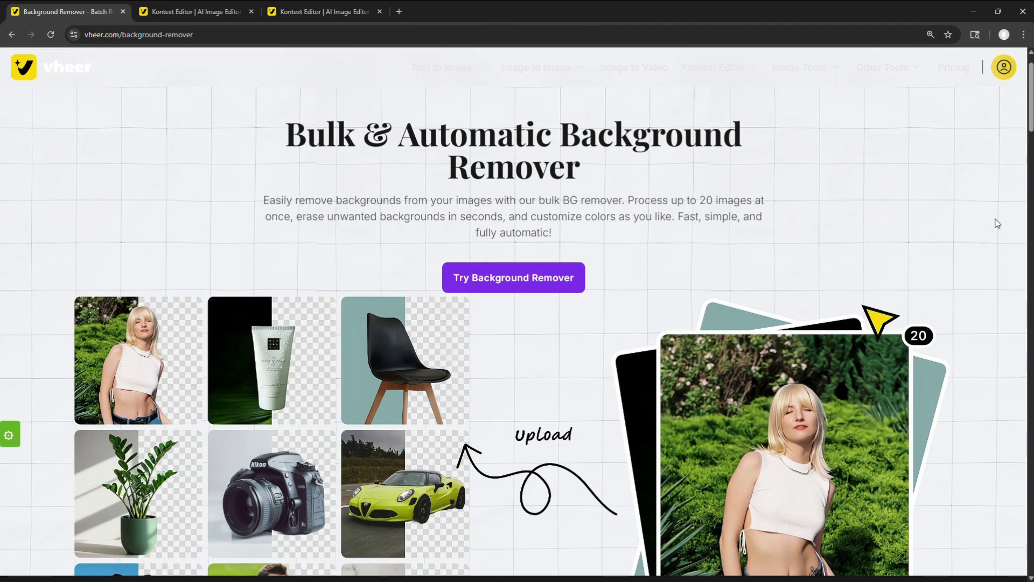
Upload the girl-and-bunny picture to the Background Remover.
{"action": "left_click", "coordinate": [513, 278]}
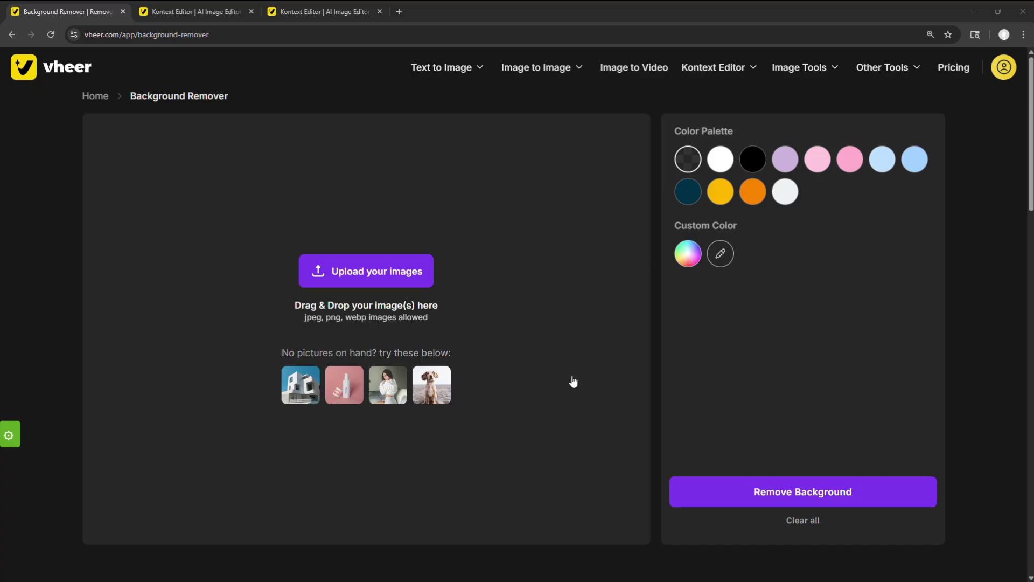
{"action": "left_click", "coordinate": [379, 269]}
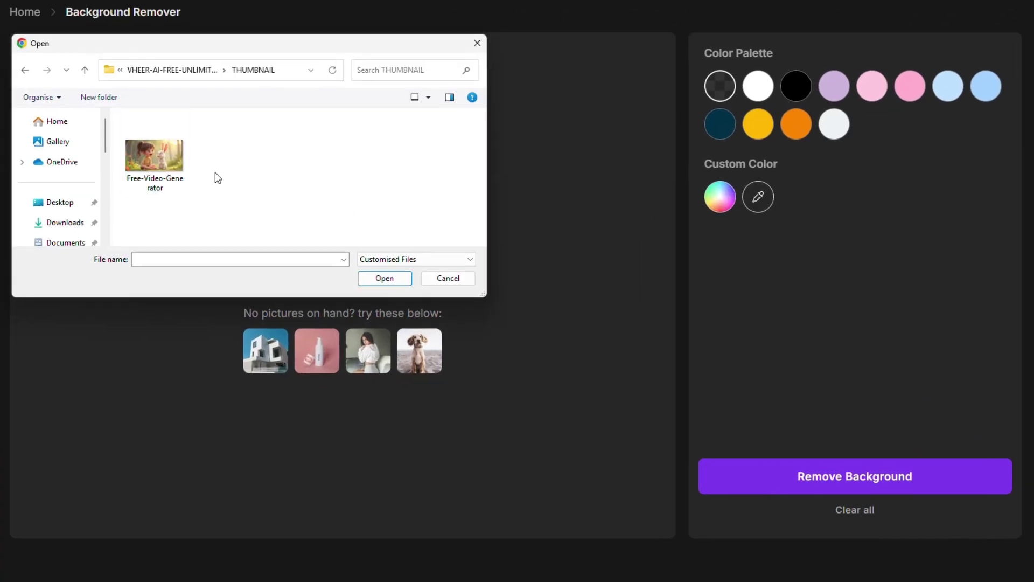
{"action": "left_click", "coordinate": [155, 157]}
{"action": "left_click", "coordinate": [385, 278]}
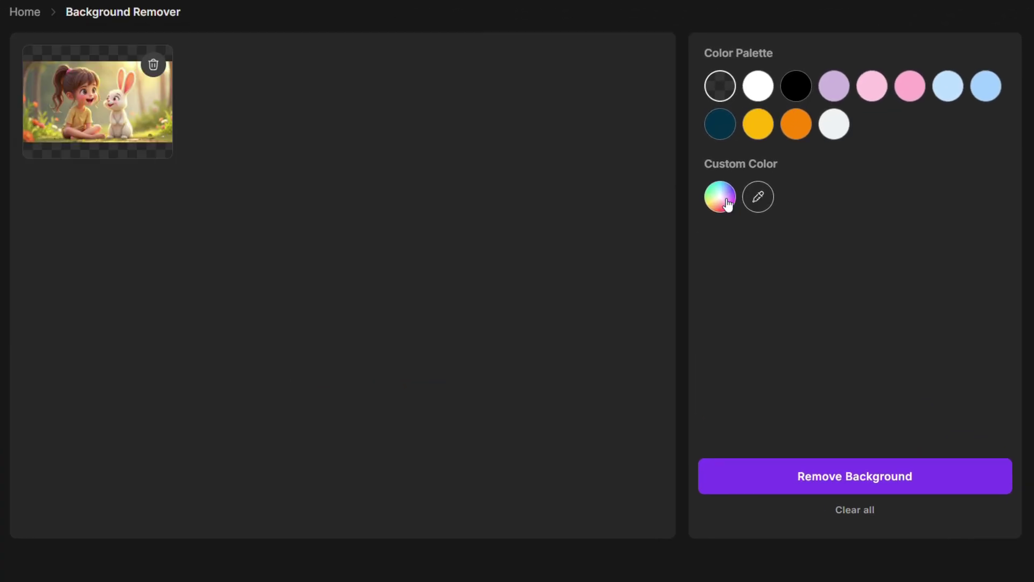
Try a dark green custom background, then set it back to transparent.
{"action": "left_click", "coordinate": [726, 204]}
{"action": "left_click", "coordinate": [784, 333]}
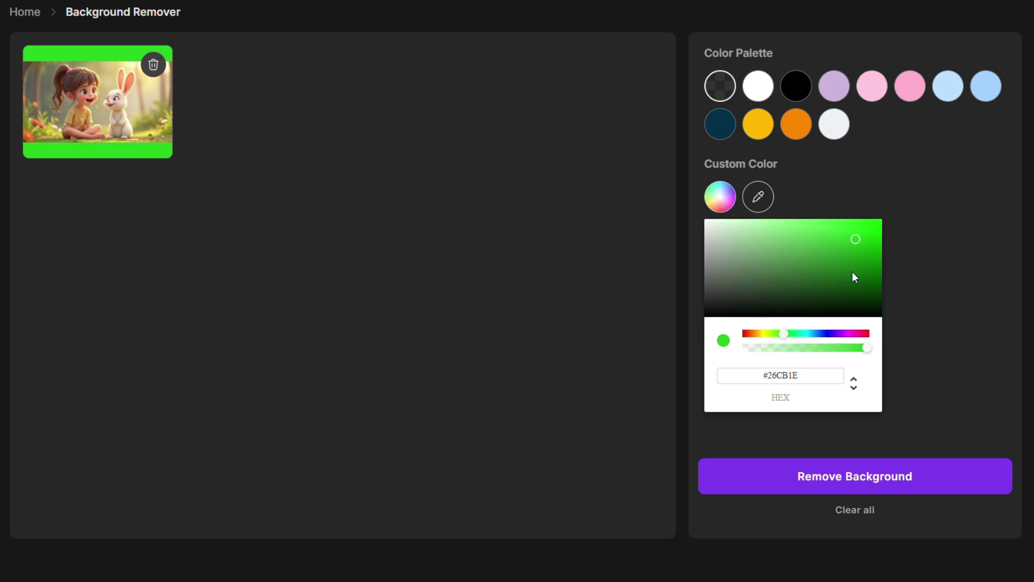
{"action": "left_click", "coordinate": [865, 259]}
{"action": "left_click", "coordinate": [720, 91]}
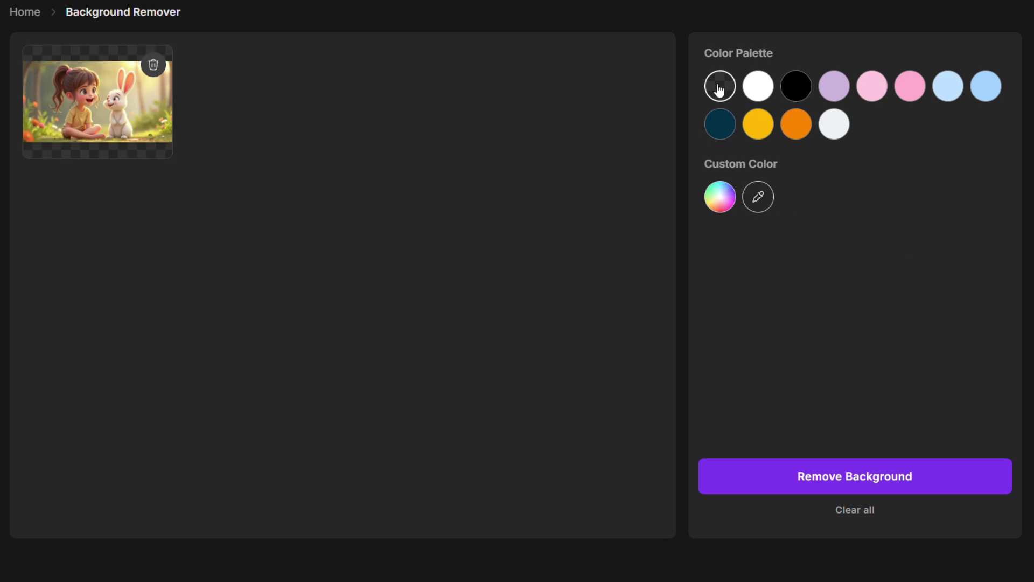
Remove the background, download the cut-out, and view it at large size.
{"action": "left_click", "coordinate": [858, 480]}
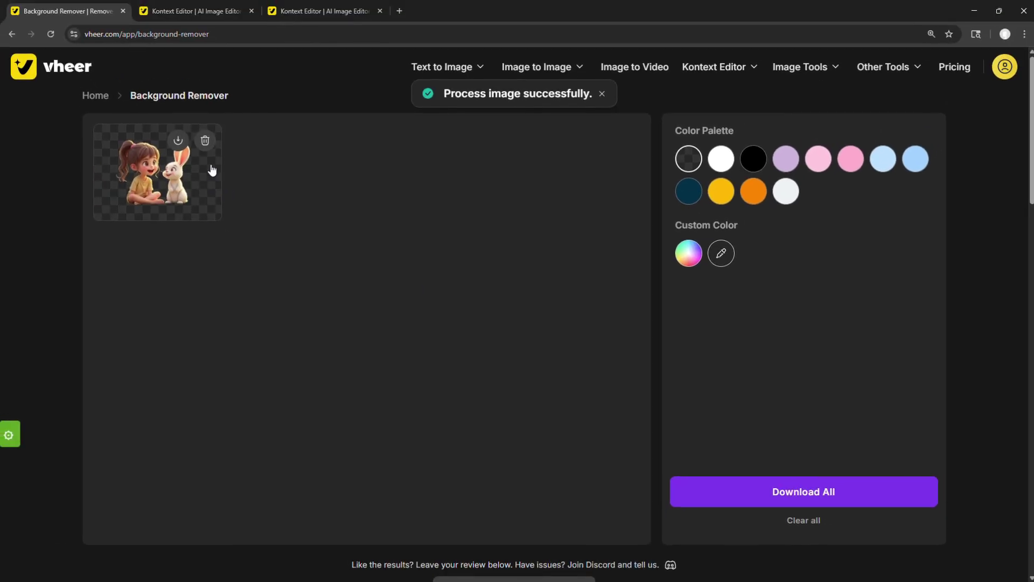
{"action": "left_click", "coordinate": [180, 141]}
{"action": "left_click", "coordinate": [172, 175]}
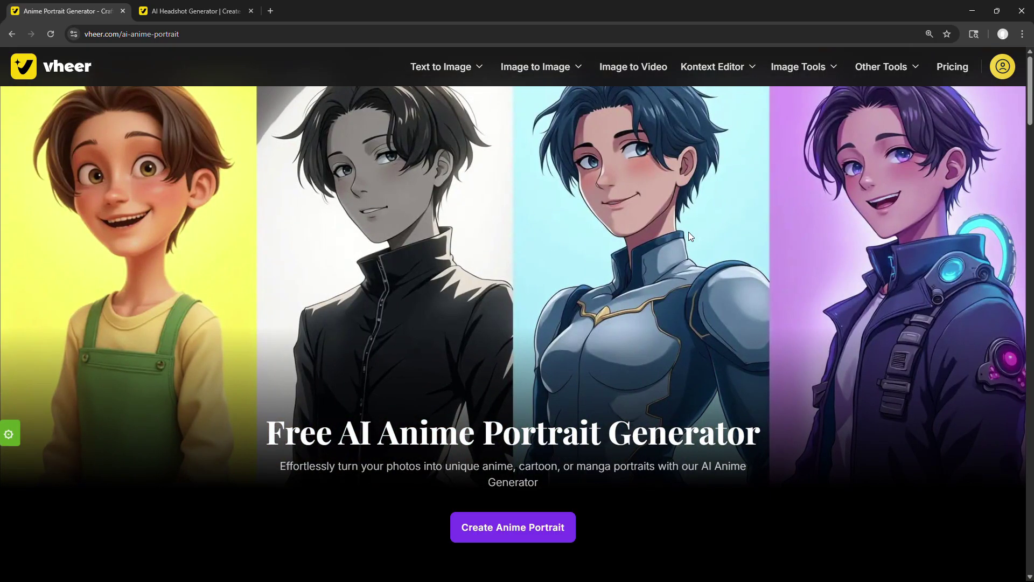
Upload photo 1 to the AI Anime Portrait generator.
{"action": "left_click", "coordinate": [509, 525]}
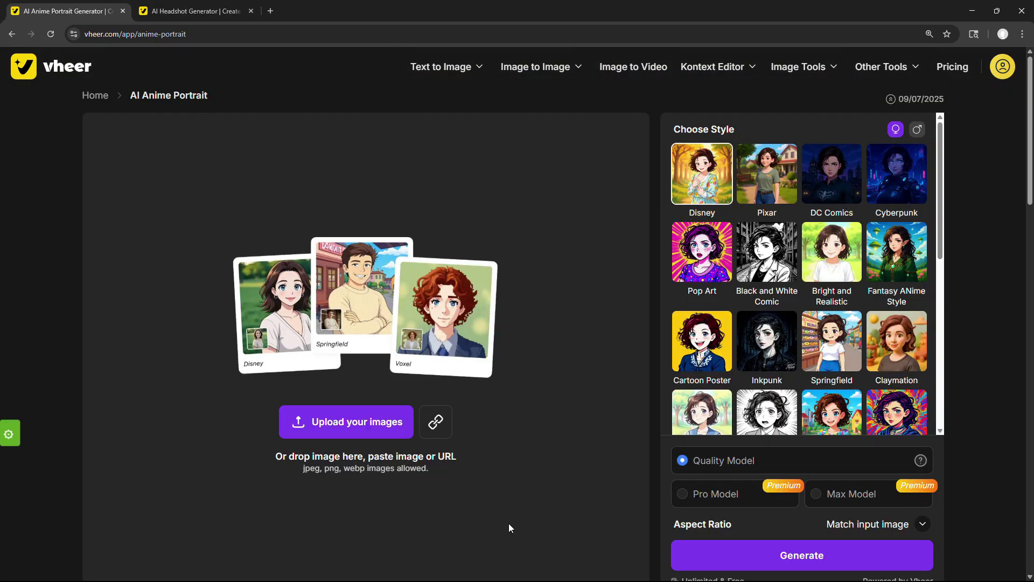
{"action": "left_click", "coordinate": [364, 428]}
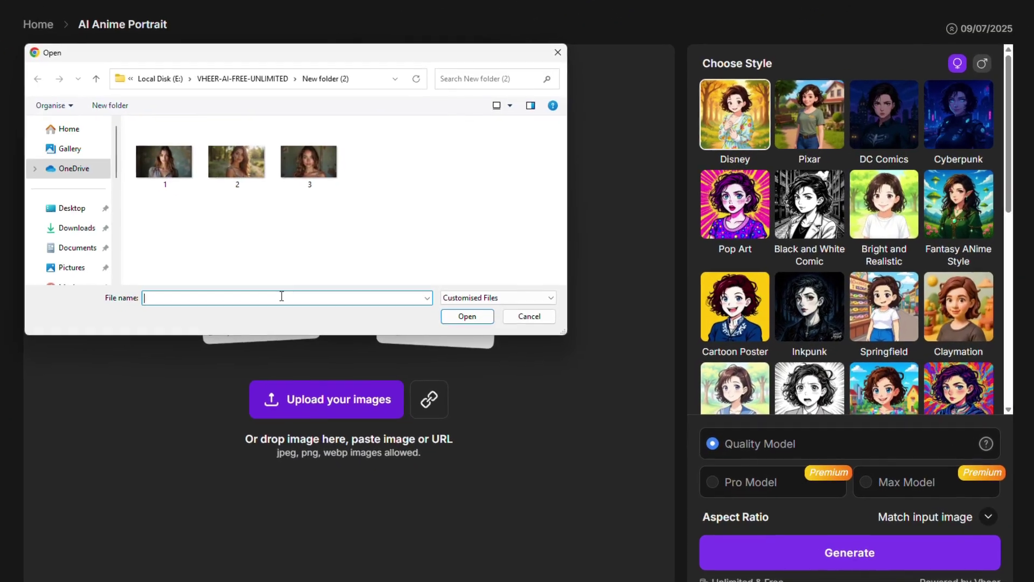
{"action": "left_click", "coordinate": [216, 215]}
{"action": "left_click", "coordinate": [460, 311]}
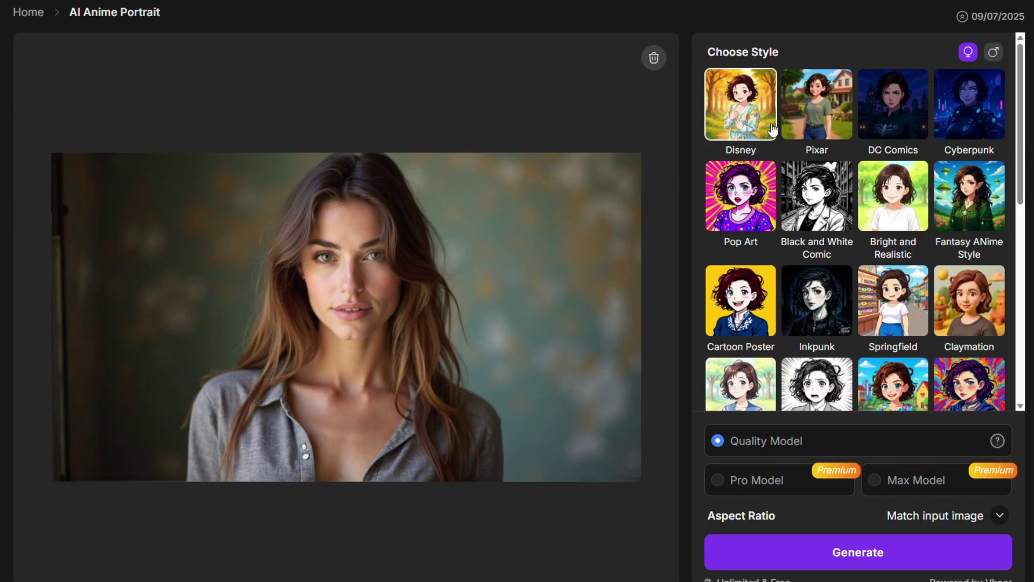
Generate a Pop Art style portrait of the woman.
{"action": "scroll", "coordinate": [916, 134], "scroll_direction": "down", "scroll_amount": 4}
{"action": "scroll", "coordinate": [844, 172], "scroll_direction": "up", "scroll_amount": 4}
{"action": "left_click", "coordinate": [746, 209]}
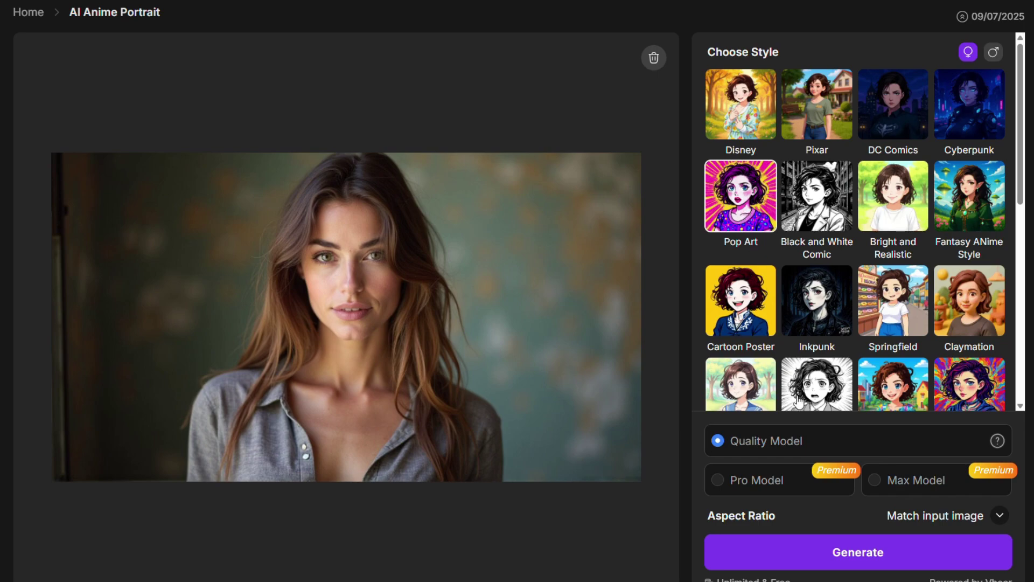
{"action": "left_click", "coordinate": [838, 550]}
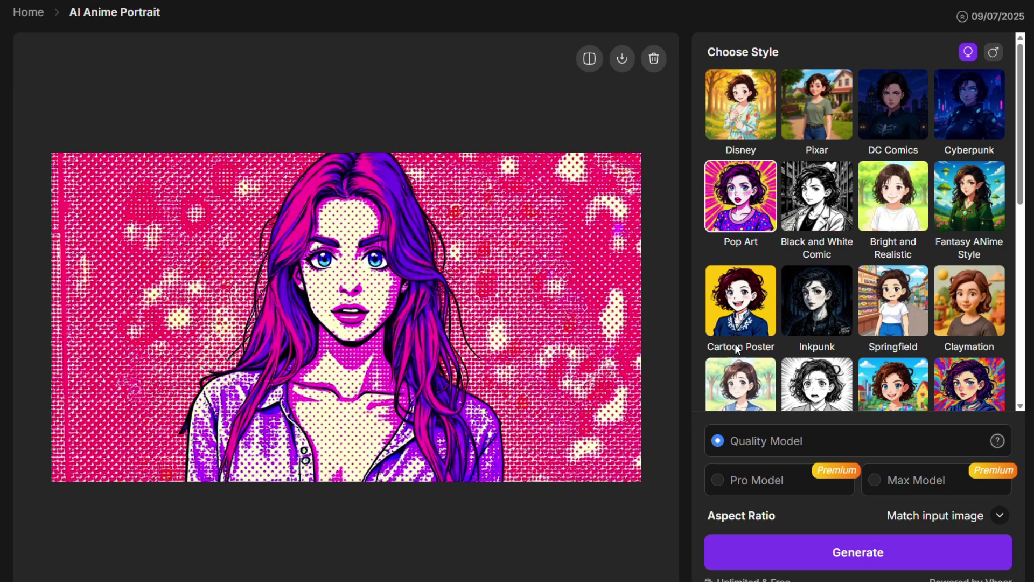
Compare the pink and purple Pop Art portrait against the original photo.
{"action": "left_click", "coordinate": [589, 60]}
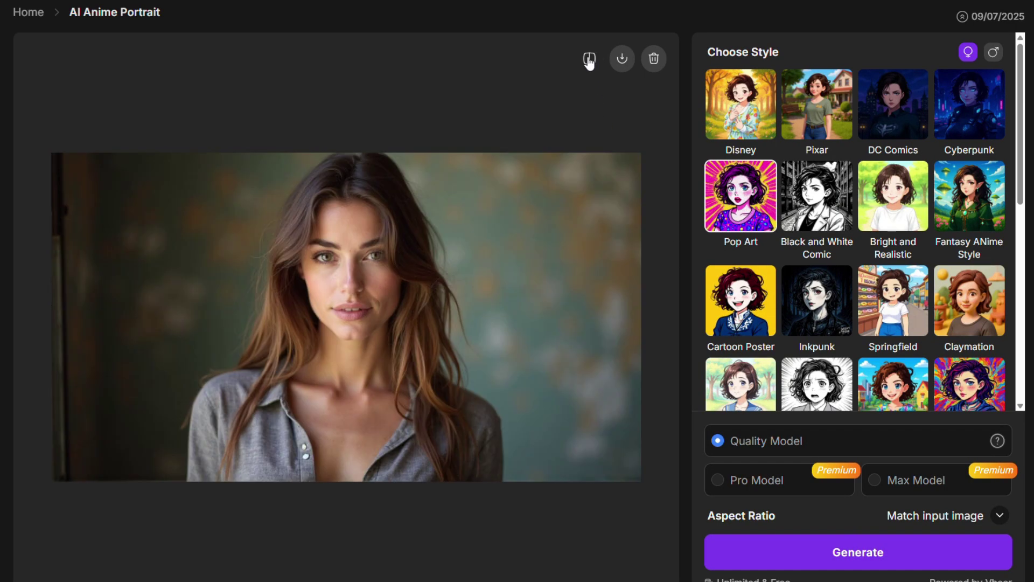
{"action": "left_click", "coordinate": [589, 60]}
{"action": "left_click", "coordinate": [589, 59]}
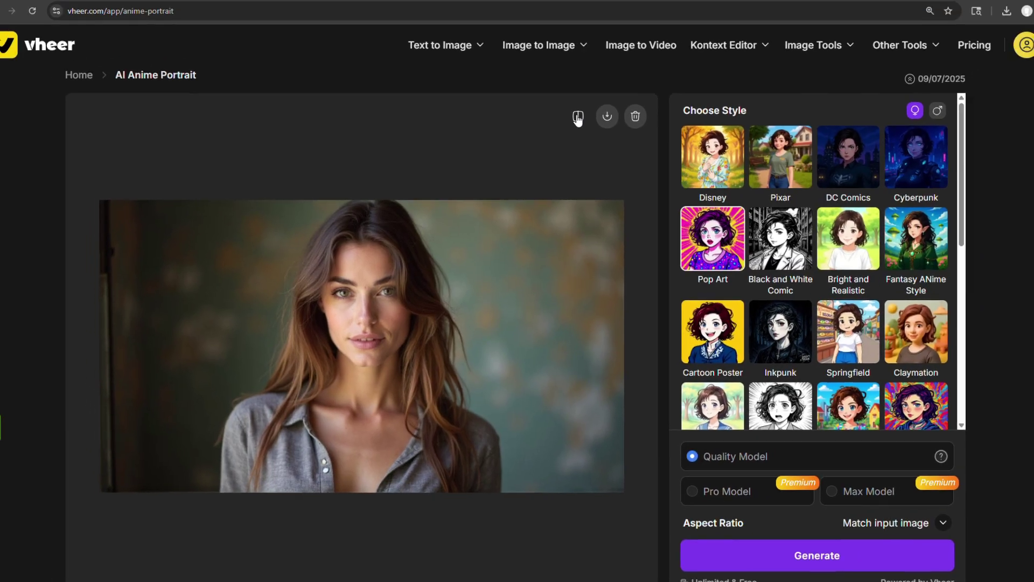
{"action": "left_click", "coordinate": [582, 98]}
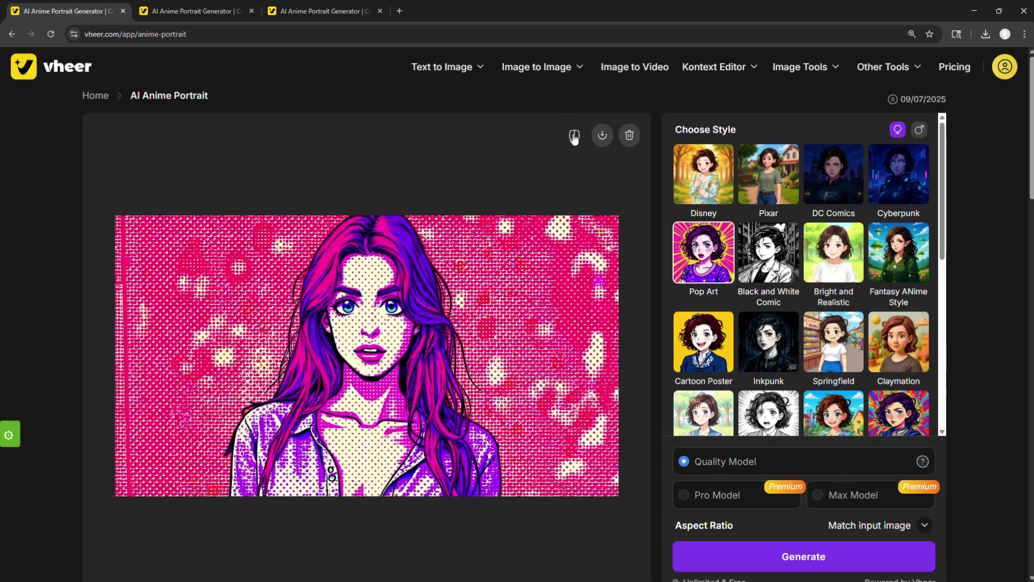
{"action": "left_click", "coordinate": [574, 136]}
{"action": "left_click", "coordinate": [574, 136]}
{"action": "left_click", "coordinate": [574, 136]}
{"action": "left_click", "coordinate": [574, 137]}
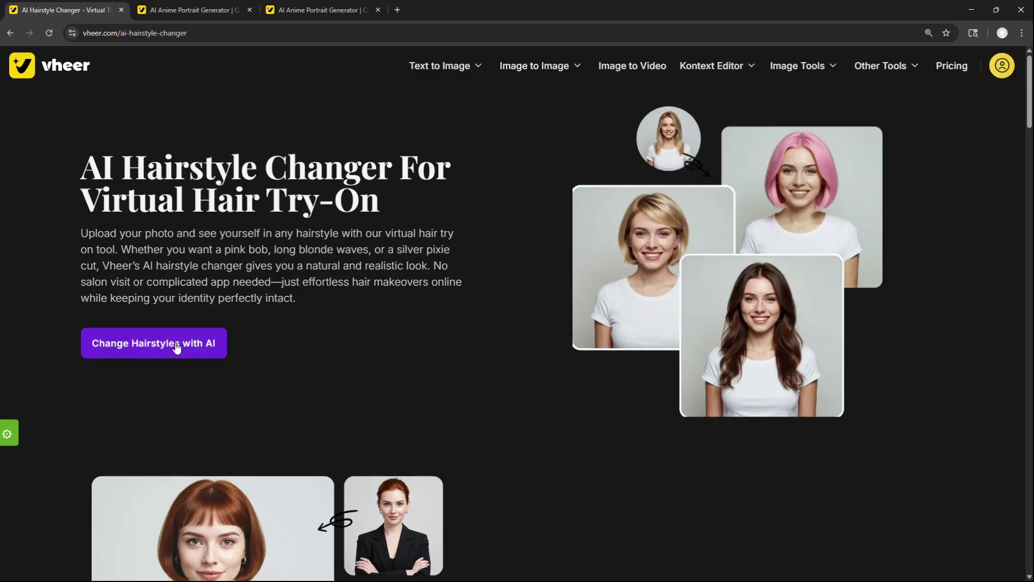
Upload the HairStyle-1 photo to the AI Hairstyle Changer.
{"action": "left_click", "coordinate": [177, 343]}
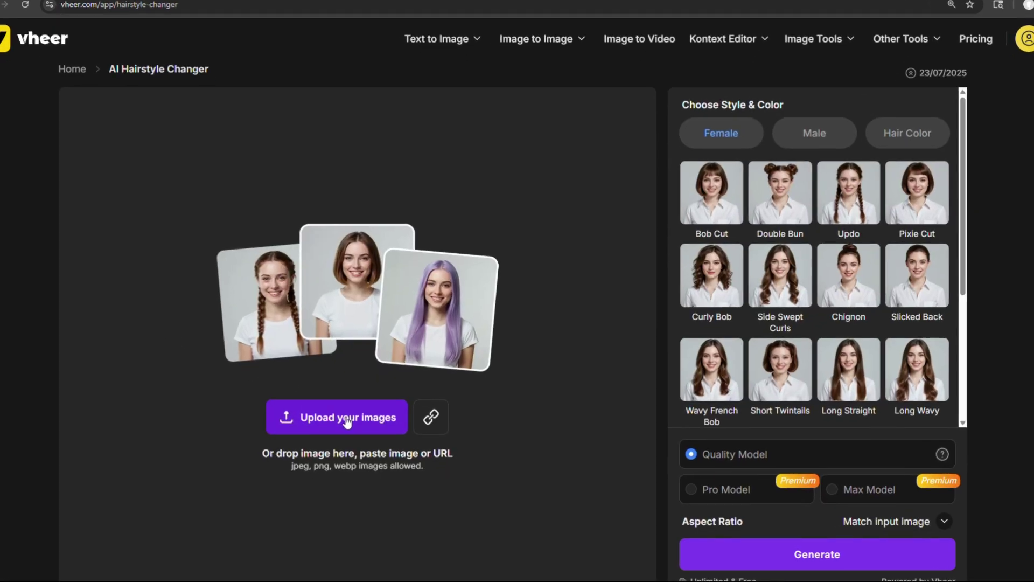
{"action": "left_click", "coordinate": [354, 428]}
{"action": "left_click", "coordinate": [185, 251]}
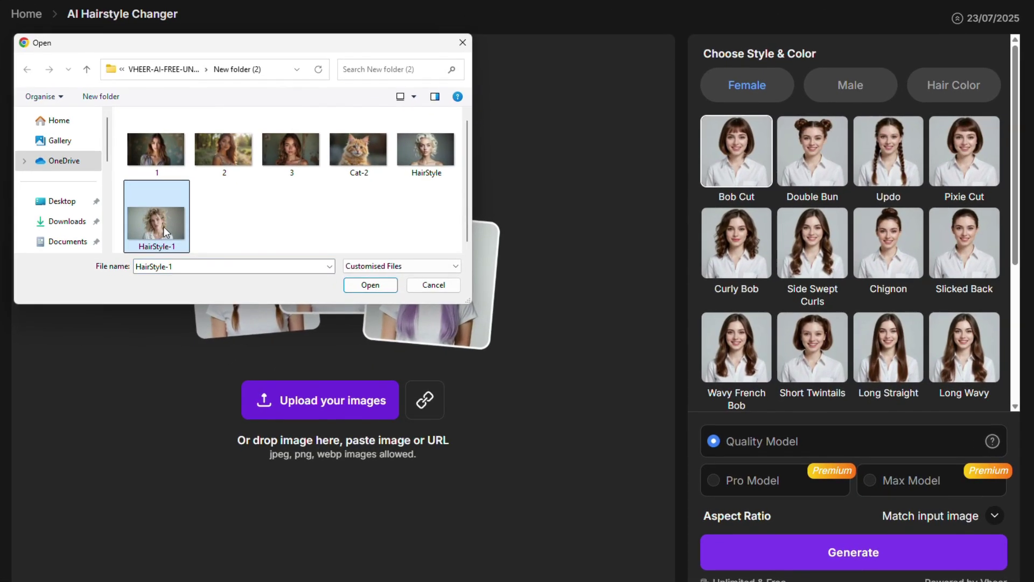
{"action": "left_click", "coordinate": [388, 288]}
Browse male and hair colour options, then generate with the female Curly Bob hairstyle.
{"action": "scroll", "coordinate": [829, 218], "scroll_direction": "down", "scroll_amount": 4}
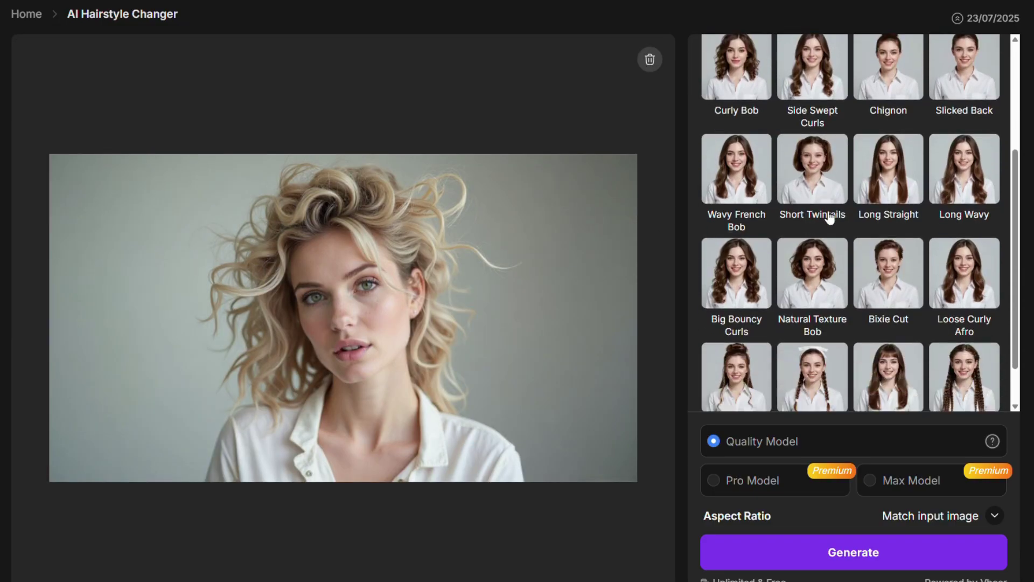
{"action": "scroll", "coordinate": [830, 217], "scroll_direction": "up", "scroll_amount": 5}
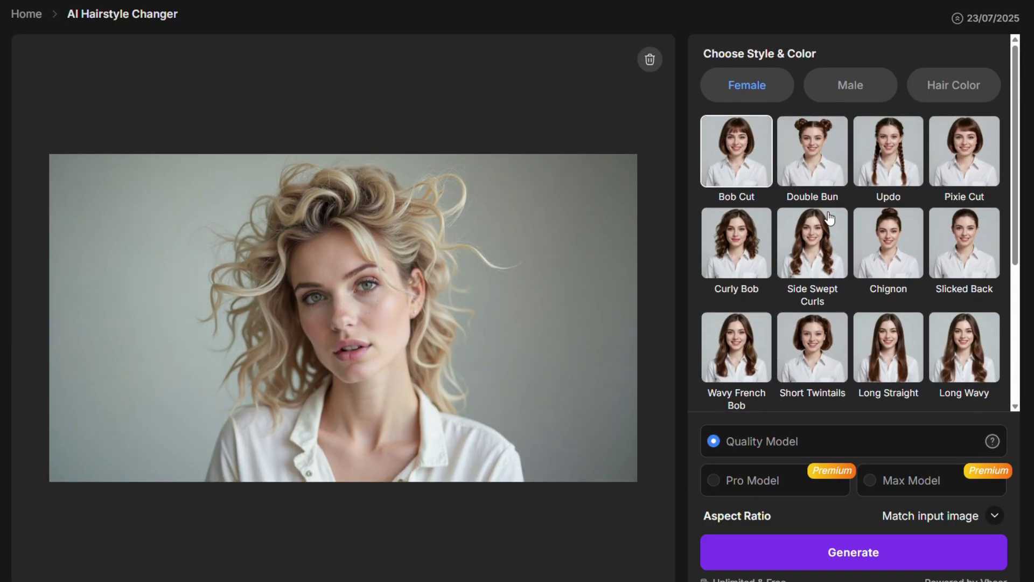
{"action": "left_click", "coordinate": [848, 98]}
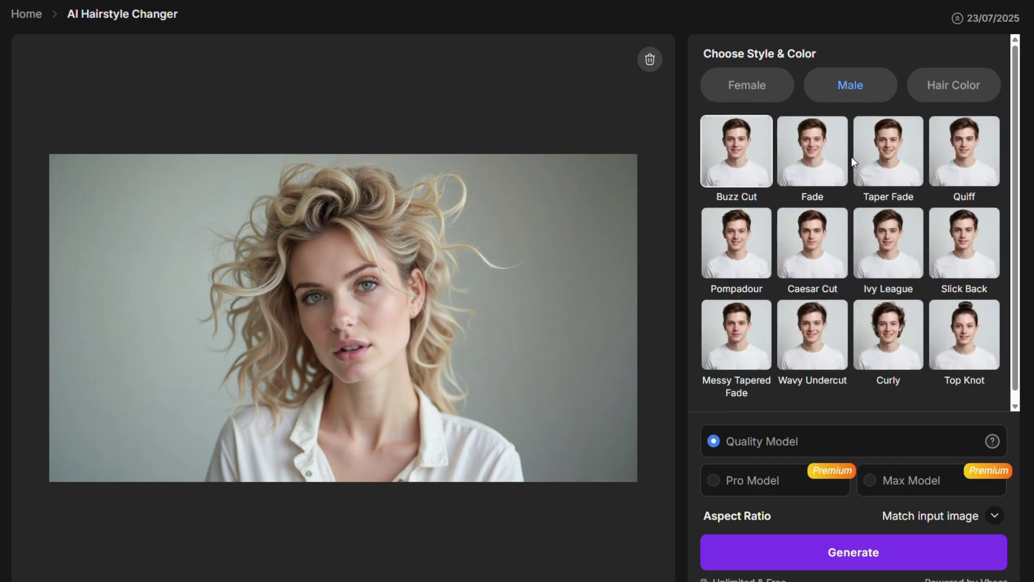
{"action": "left_click", "coordinate": [913, 82]}
{"action": "scroll", "coordinate": [877, 192], "scroll_direction": "down", "scroll_amount": 3}
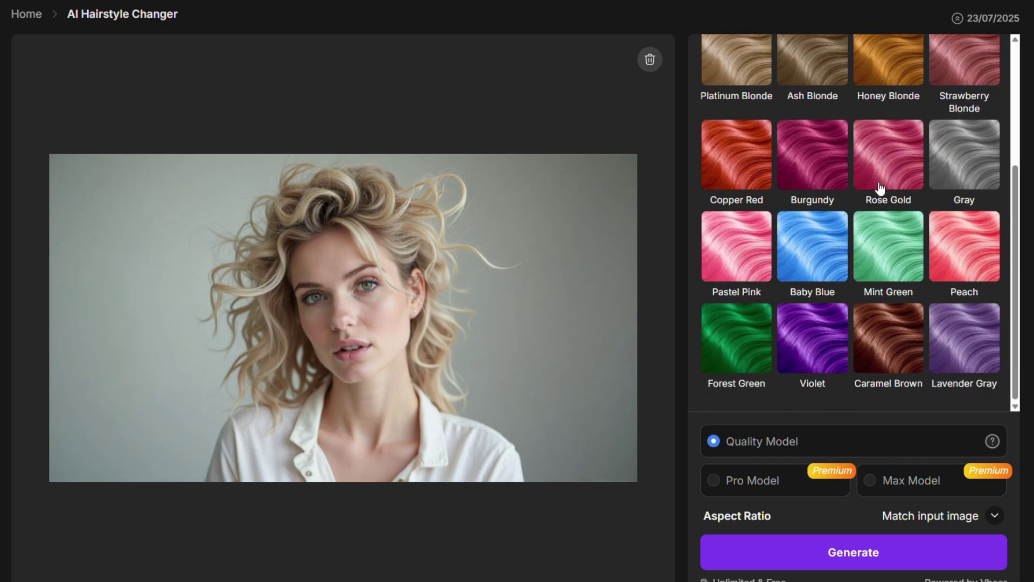
{"action": "scroll", "coordinate": [877, 192], "scroll_direction": "up", "scroll_amount": 3}
{"action": "left_click", "coordinate": [746, 93]}
{"action": "left_click", "coordinate": [746, 263]}
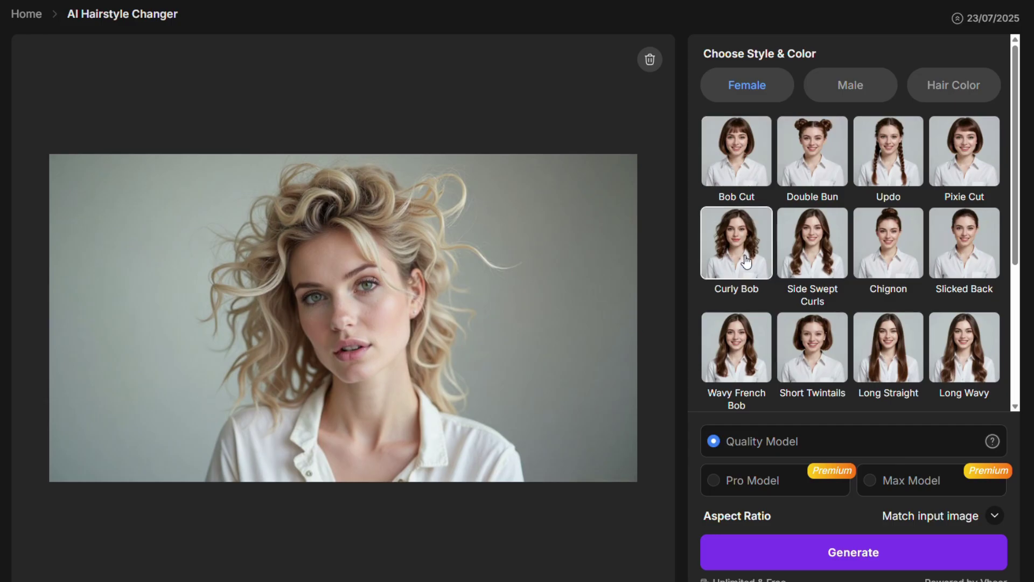
{"action": "left_click", "coordinate": [849, 553]}
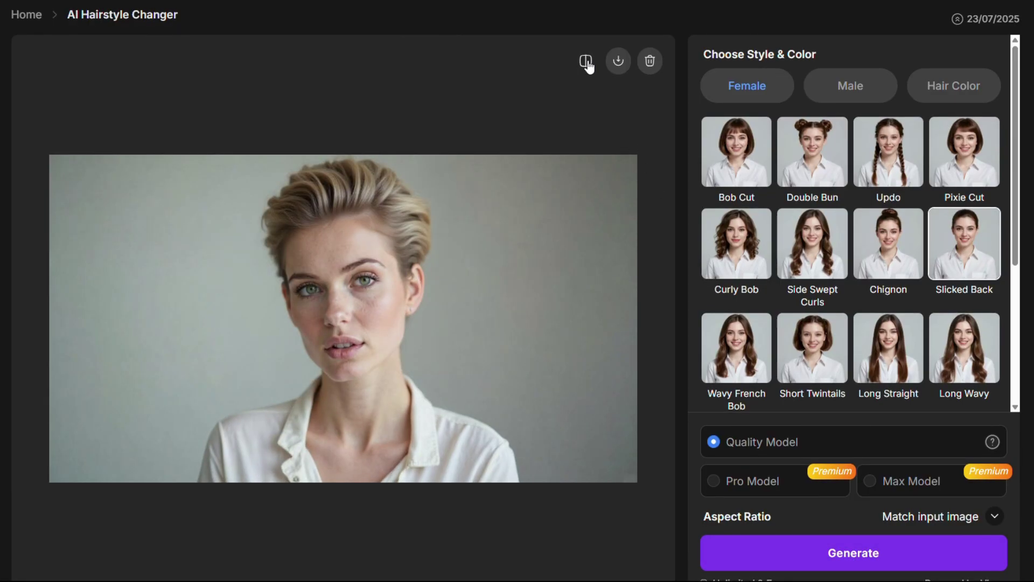
Compare the Curly Bob result against the original blonde woman's photo.
{"action": "left_click", "coordinate": [586, 61]}
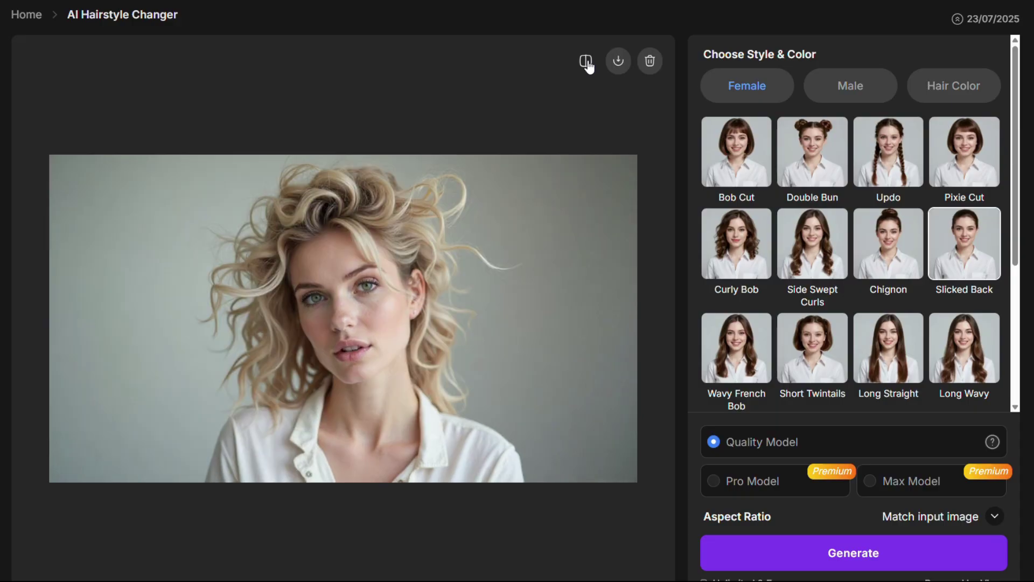
{"action": "left_click", "coordinate": [586, 61]}
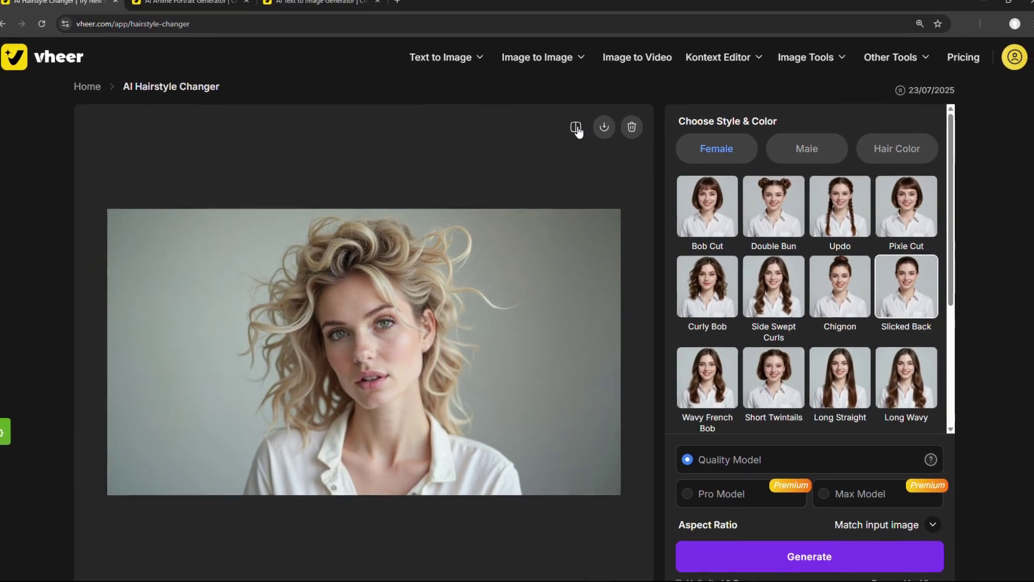
{"action": "left_click", "coordinate": [576, 127]}
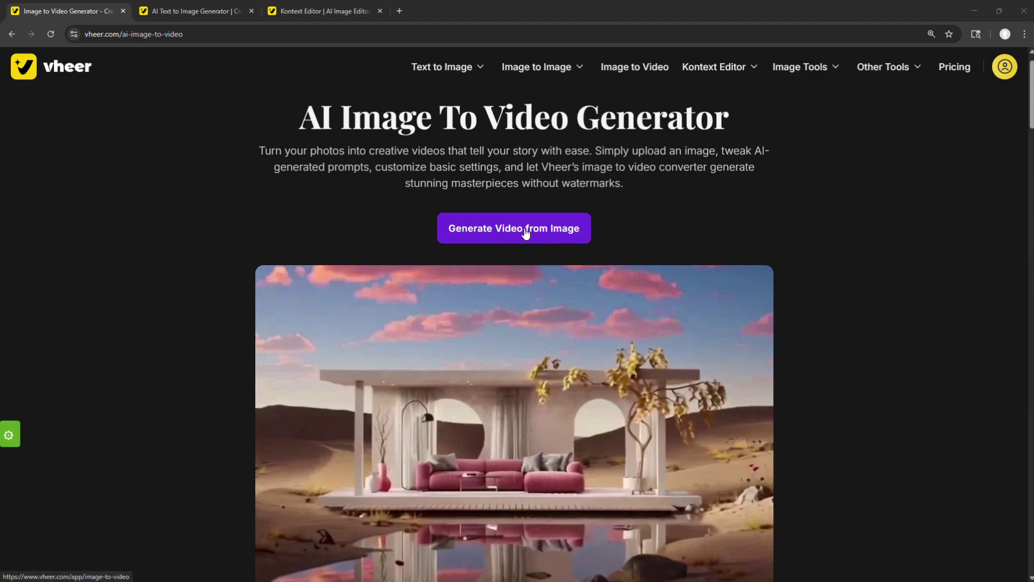
Upload the knight-at-sunset image to the image-to-video generator and generate a video from it.
{"action": "left_click", "coordinate": [525, 231]}
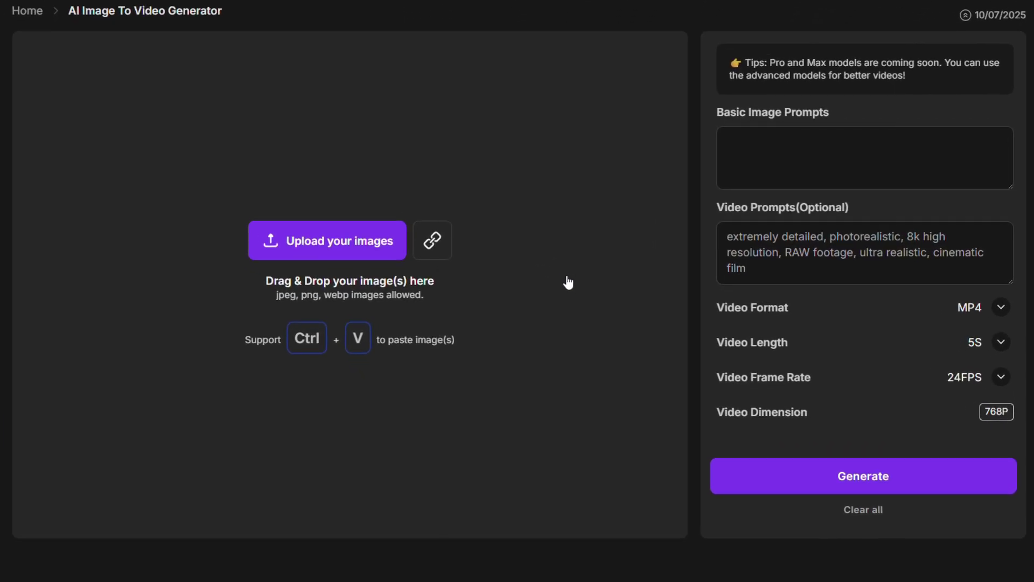
{"action": "left_click", "coordinate": [324, 240]}
{"action": "left_click", "coordinate": [238, 169]}
{"action": "left_click", "coordinate": [392, 279]}
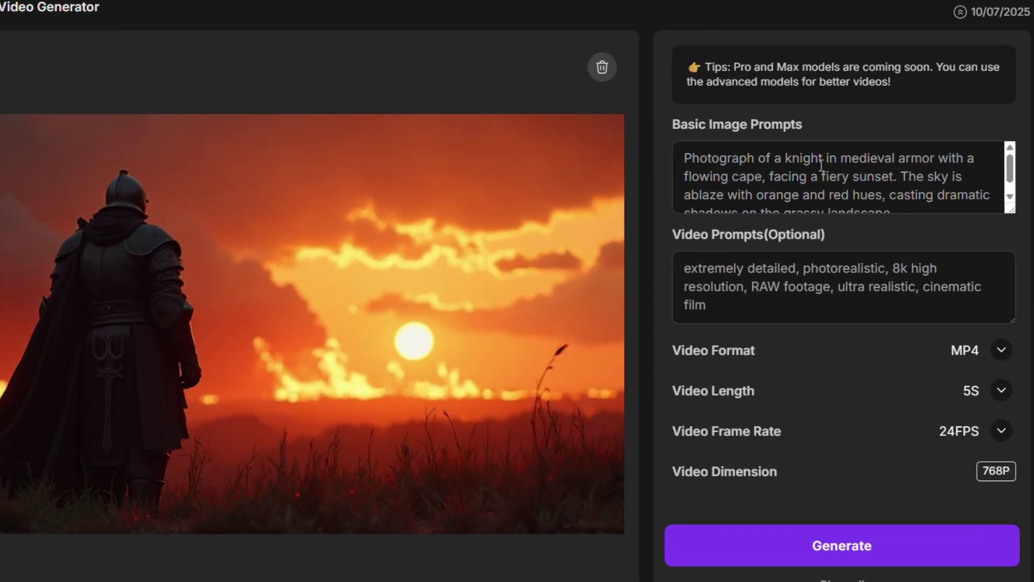
{"action": "scroll", "coordinate": [801, 167], "scroll_direction": "down", "scroll_amount": 1}
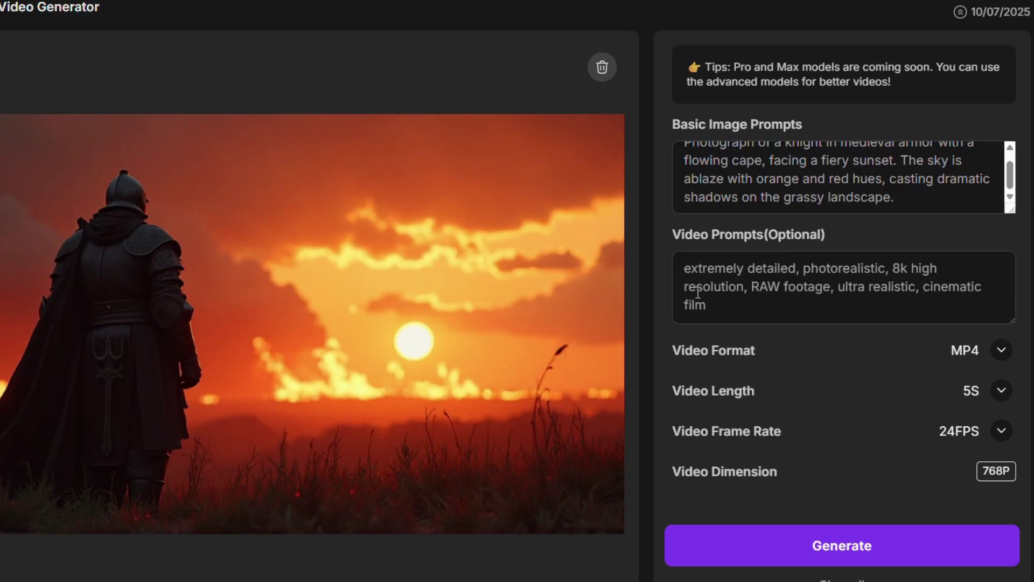
{"action": "scroll", "coordinate": [846, 190], "scroll_direction": "up", "scroll_amount": 1}
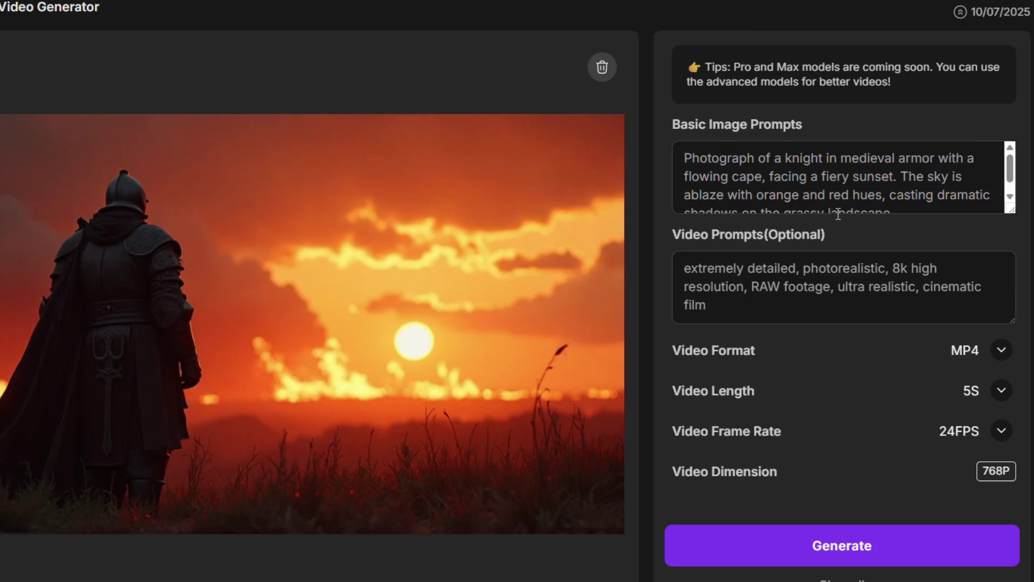
{"action": "left_click", "coordinate": [845, 541]}
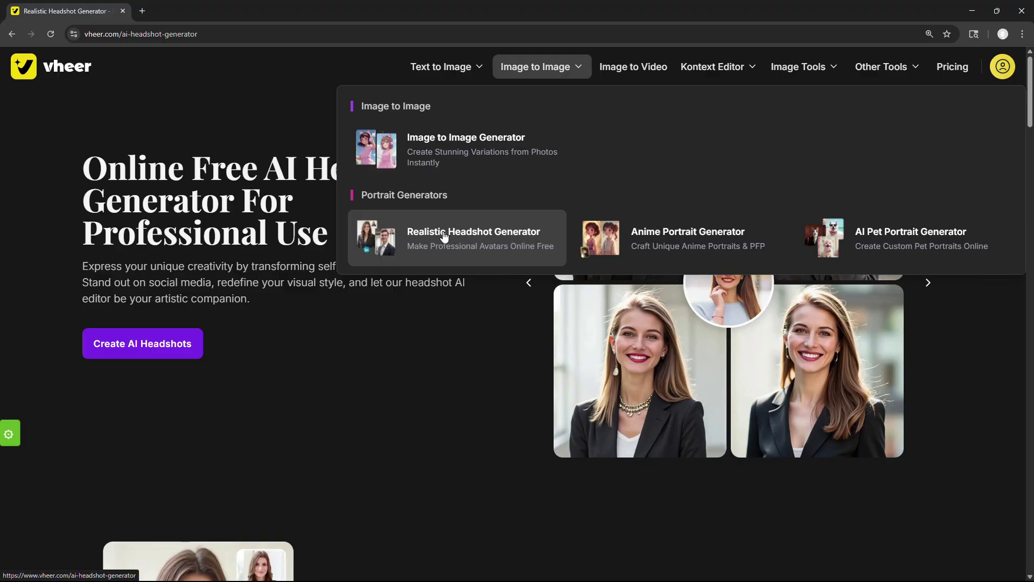
Upload the SELFIE-Best photo into the AI Headshot Generator.
{"action": "left_click", "coordinate": [476, 232]}
{"action": "left_click", "coordinate": [146, 349]}
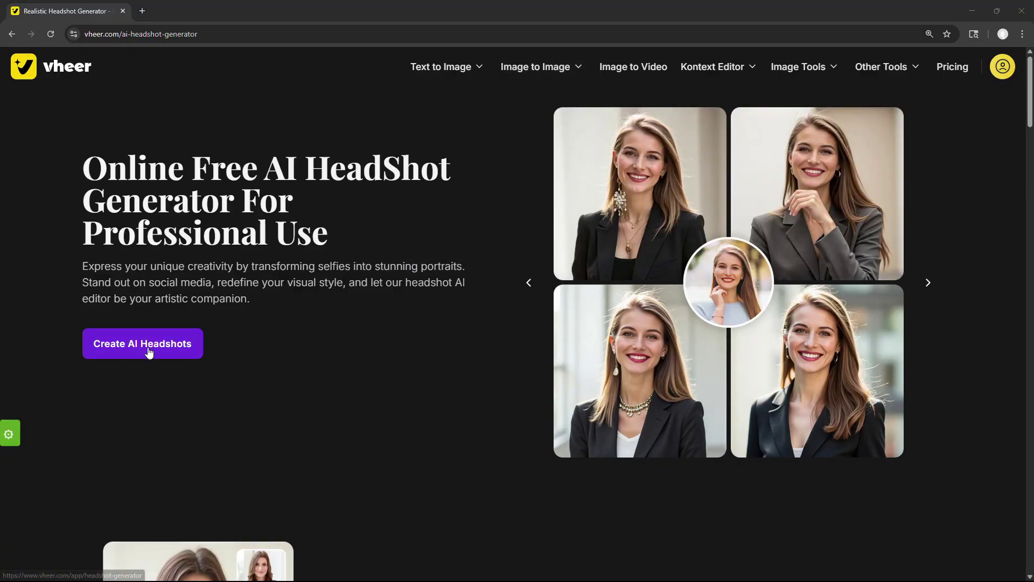
{"action": "left_click", "coordinate": [334, 358]}
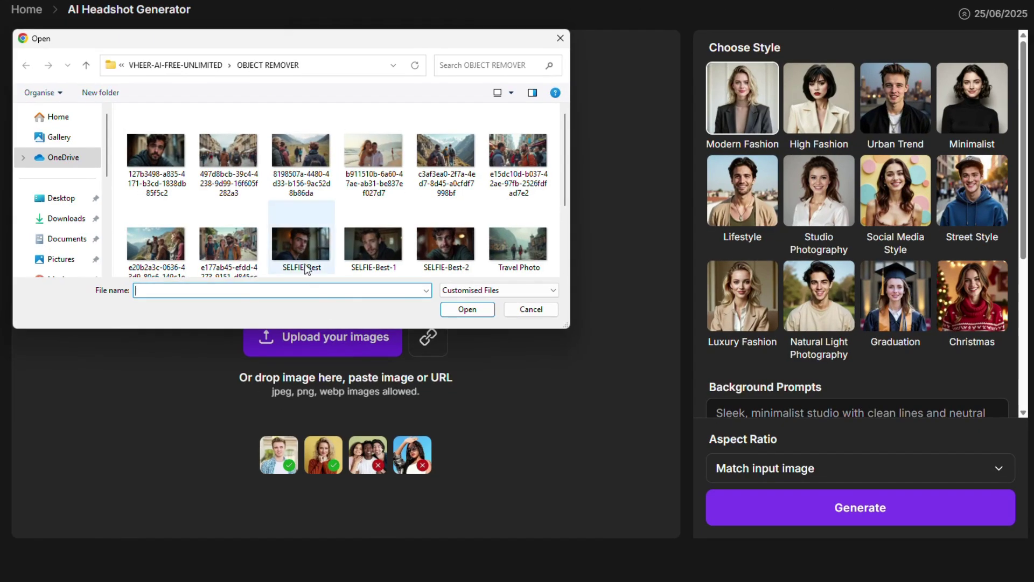
{"action": "left_click", "coordinate": [305, 269]}
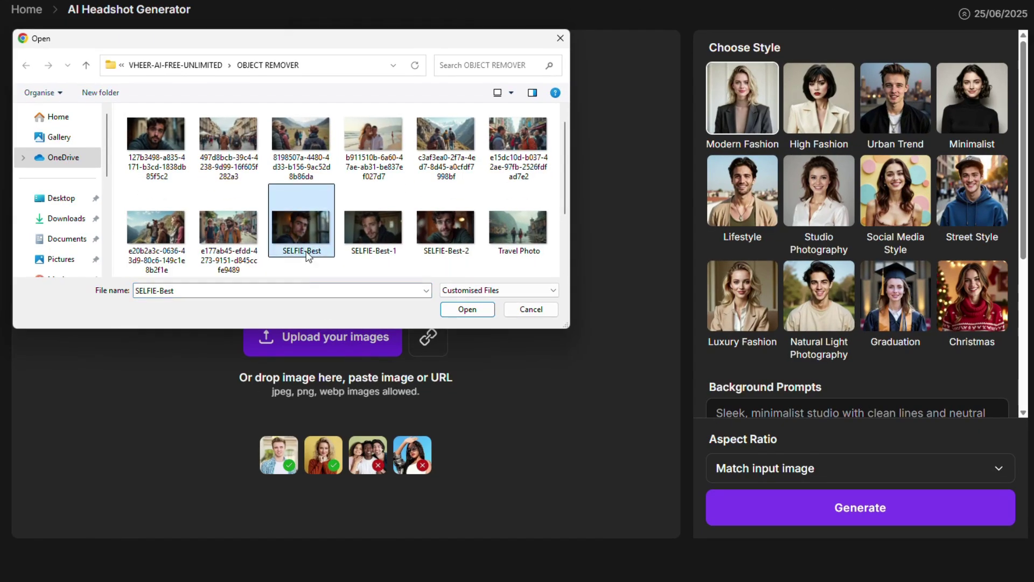
{"action": "left_click", "coordinate": [470, 312]}
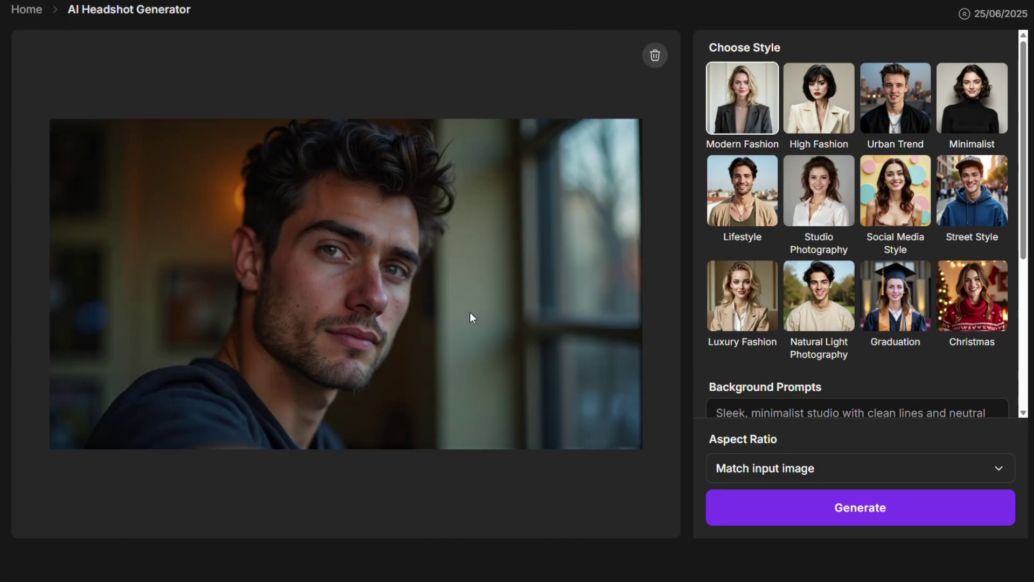
Generate an Urban Trend headshot from the selfie.
{"action": "left_click", "coordinate": [893, 111]}
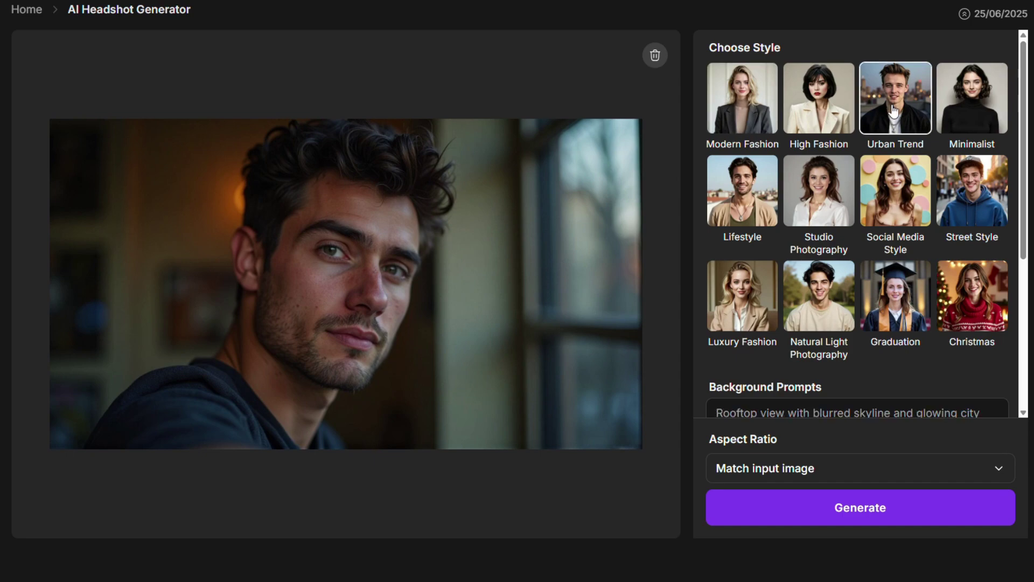
{"action": "scroll", "coordinate": [899, 226], "scroll_direction": "down", "scroll_amount": 3}
{"action": "scroll", "coordinate": [900, 226], "scroll_direction": "down", "scroll_amount": 2}
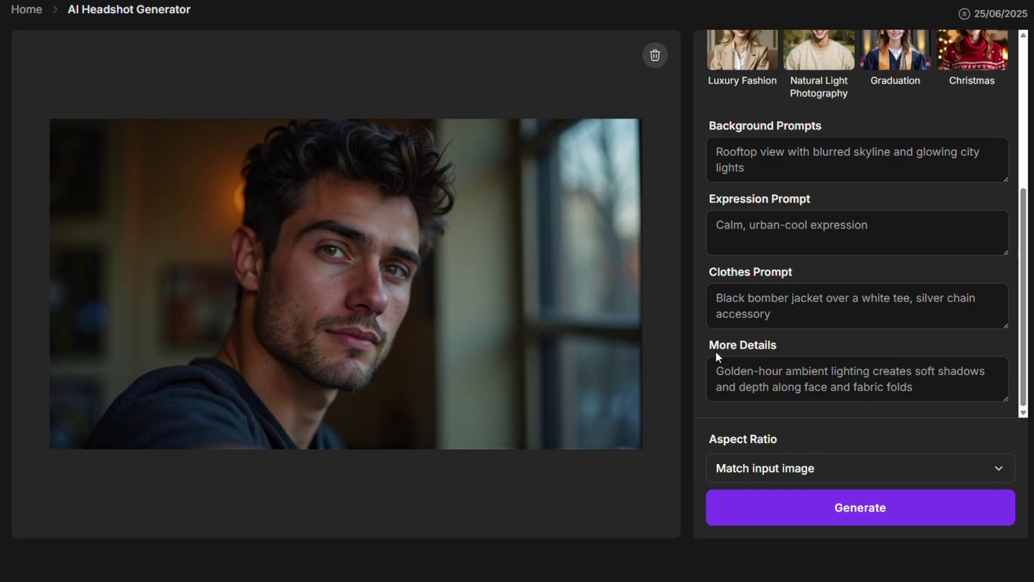
{"action": "left_click", "coordinate": [858, 511]}
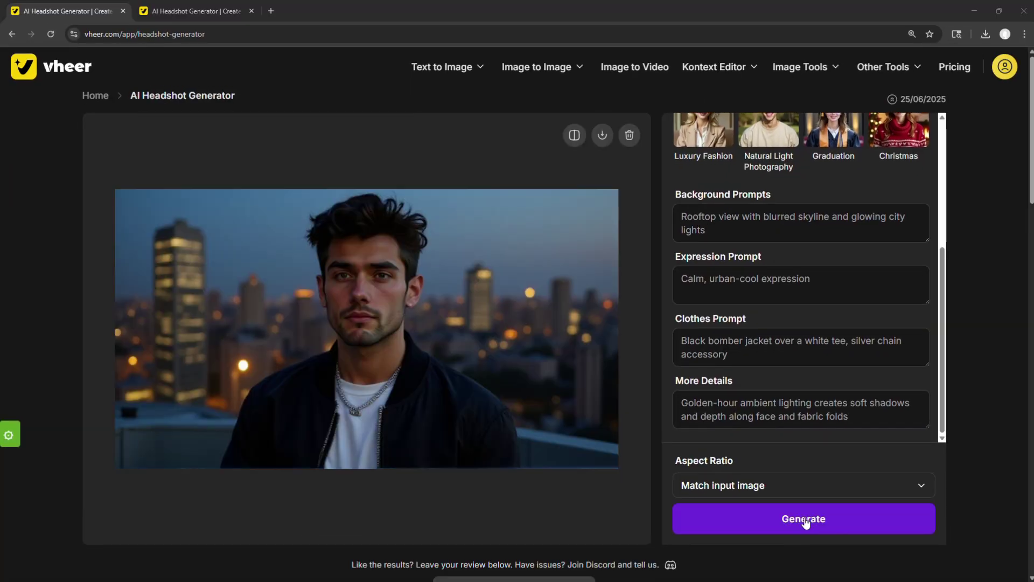
Compare the rooftop headshot against the original selfie several times.
{"action": "left_click", "coordinate": [574, 137]}
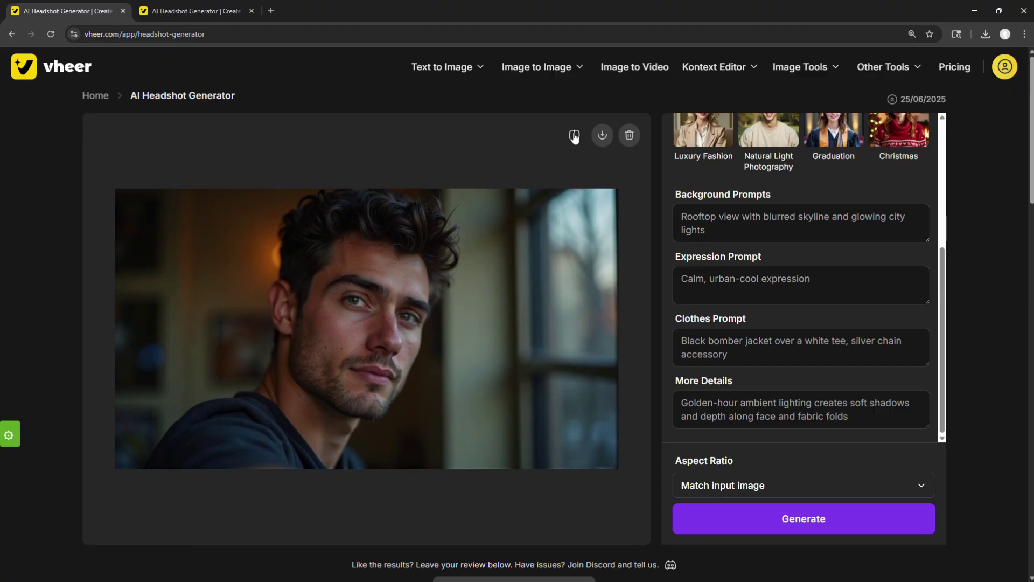
{"action": "left_click", "coordinate": [575, 136]}
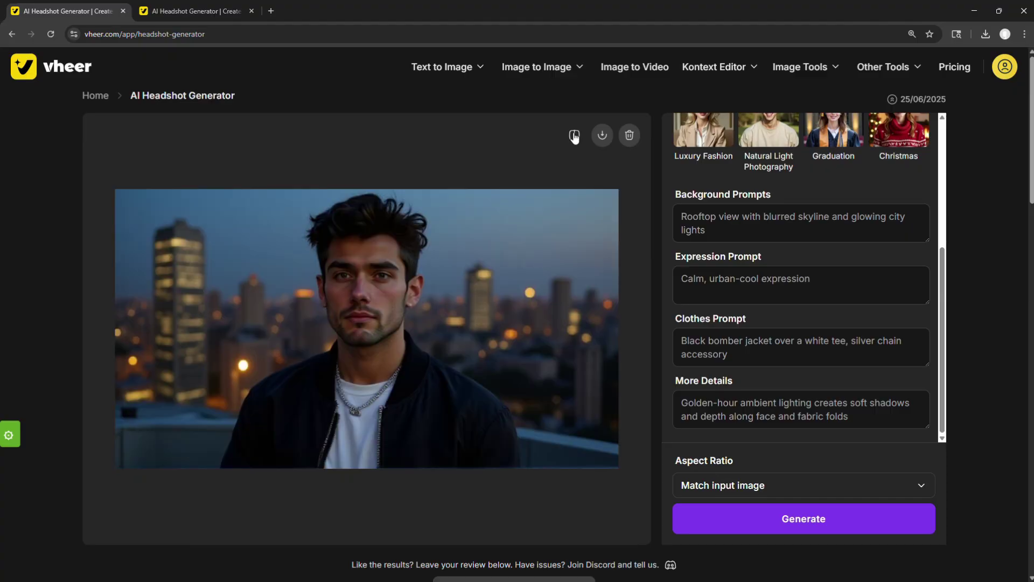
{"action": "left_click", "coordinate": [574, 137]}
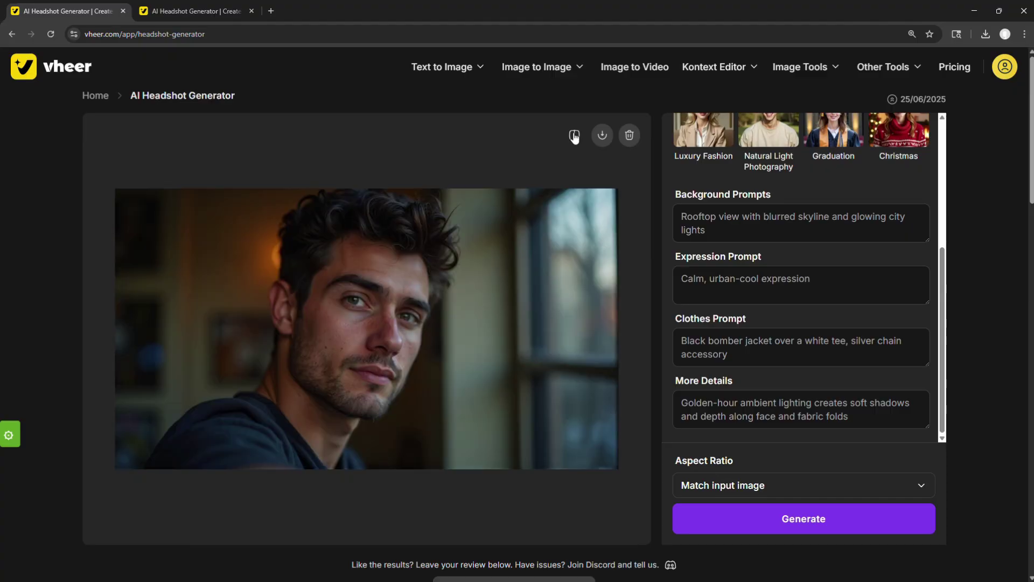
{"action": "left_click", "coordinate": [575, 137]}
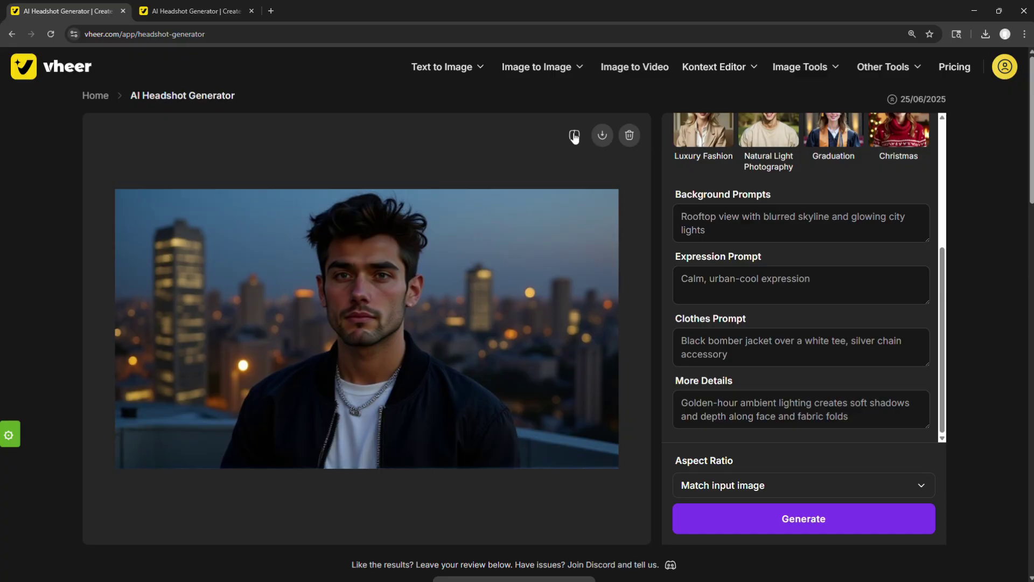
{"action": "left_click", "coordinate": [574, 137]}
{"action": "left_click", "coordinate": [574, 135]}
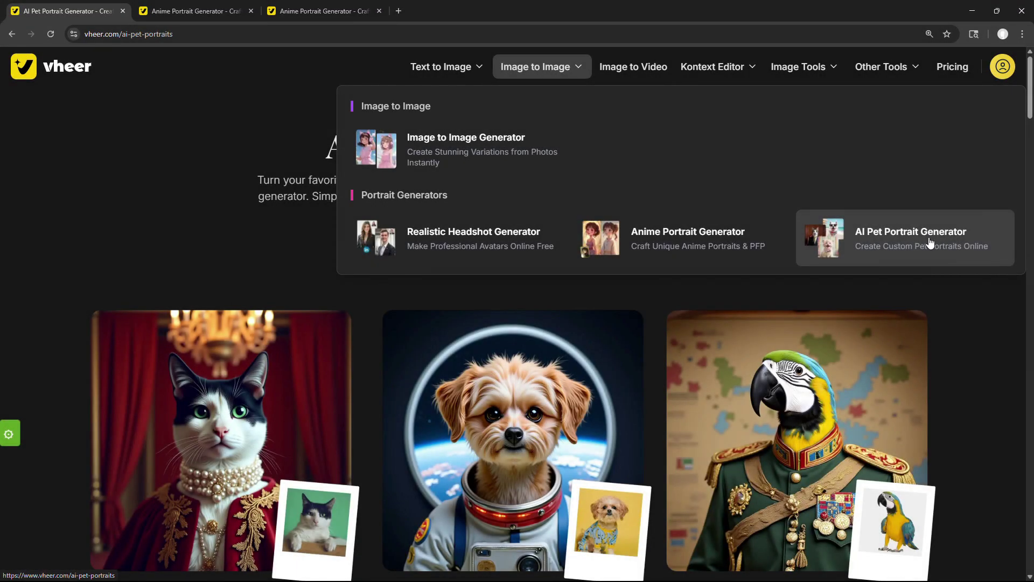
Upload the Cat-2 photo into the AI Pet Portrait Generator.
{"action": "left_click", "coordinate": [904, 233]}
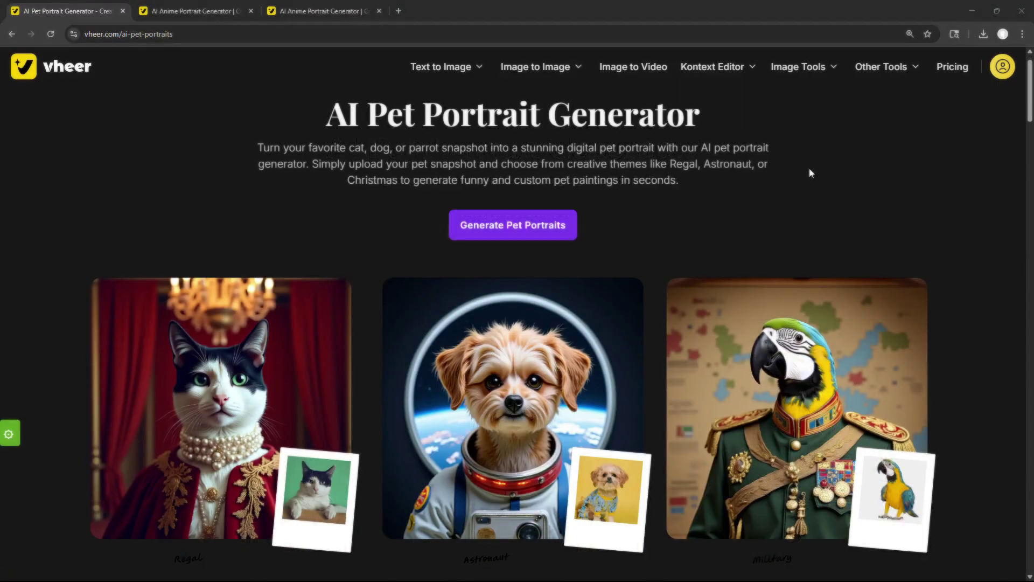
{"action": "left_click", "coordinate": [513, 225]}
{"action": "left_click", "coordinate": [346, 357]}
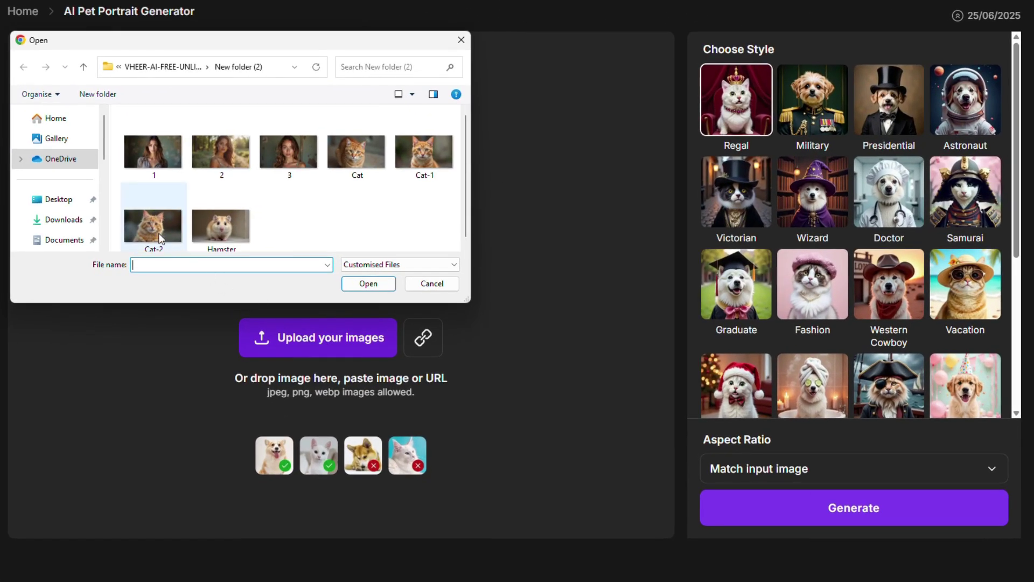
{"action": "left_click", "coordinate": [176, 243]}
{"action": "left_click", "coordinate": [368, 283]}
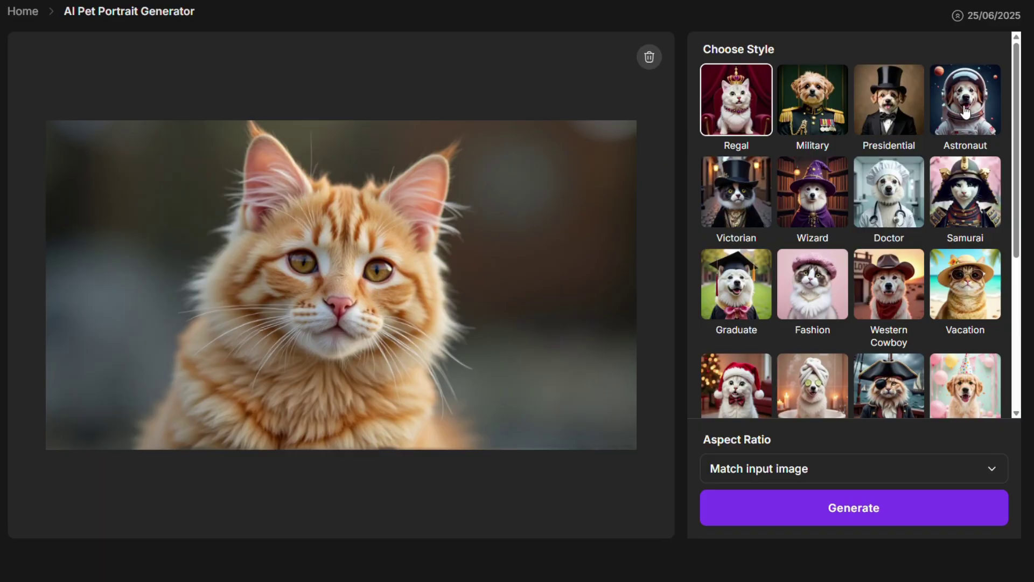
Generate a Western Cowboy portrait of the cat and compare it with the original photo.
{"action": "left_click", "coordinate": [894, 302]}
{"action": "scroll", "coordinate": [894, 300], "scroll_direction": "down", "scroll_amount": 5}
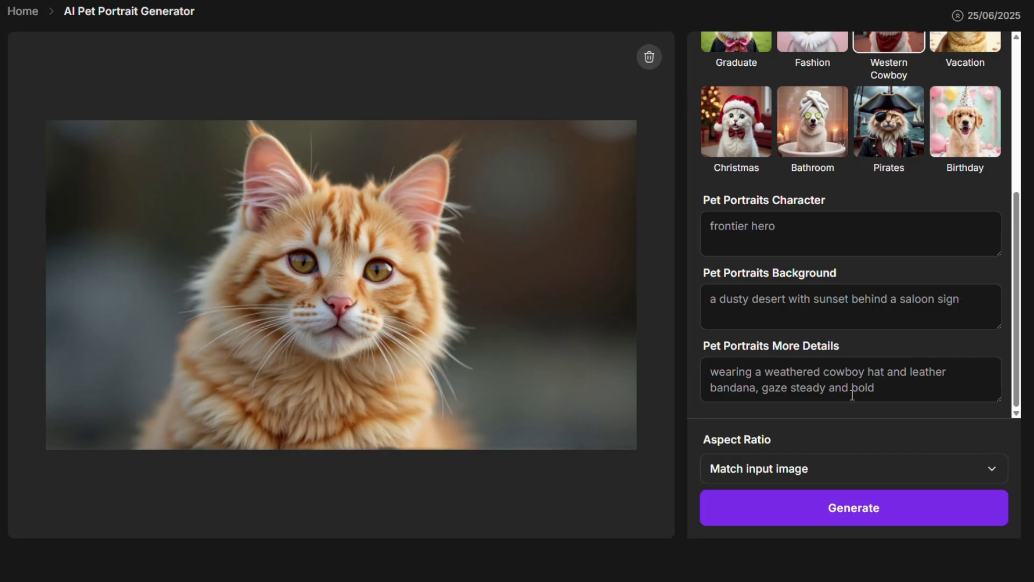
{"action": "left_click", "coordinate": [842, 508]}
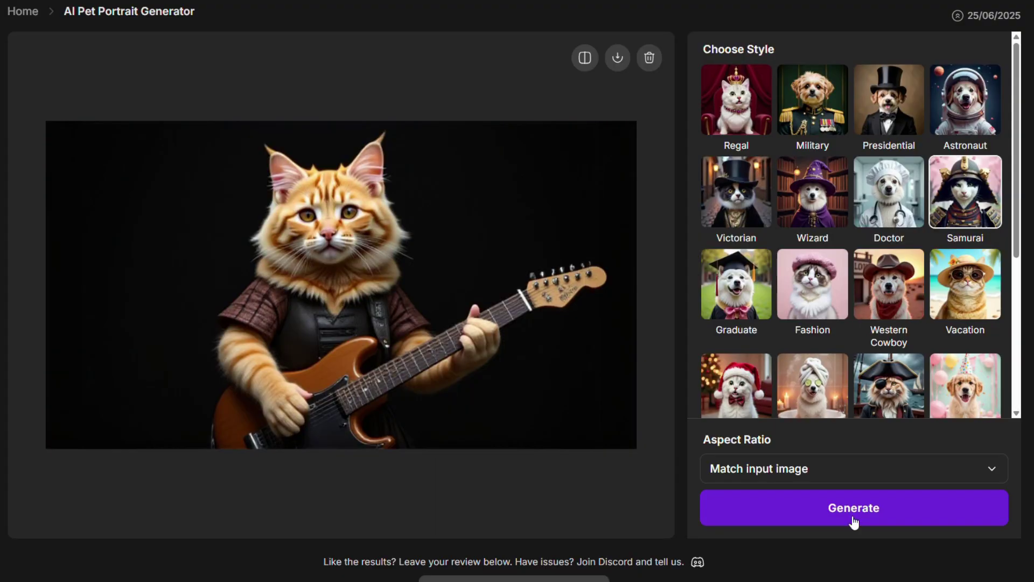
{"action": "left_click", "coordinate": [591, 58]}
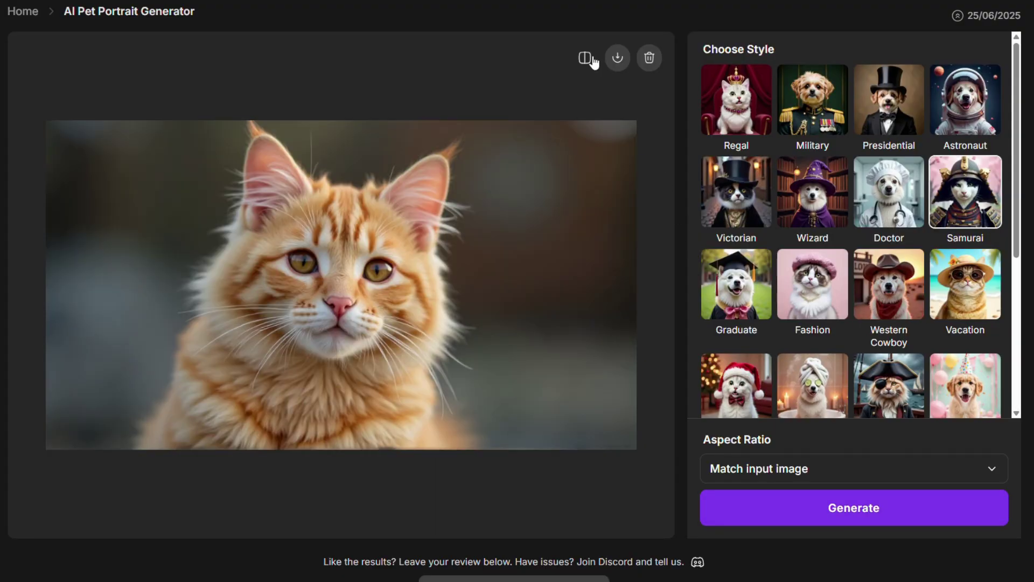
{"action": "left_click", "coordinate": [592, 59]}
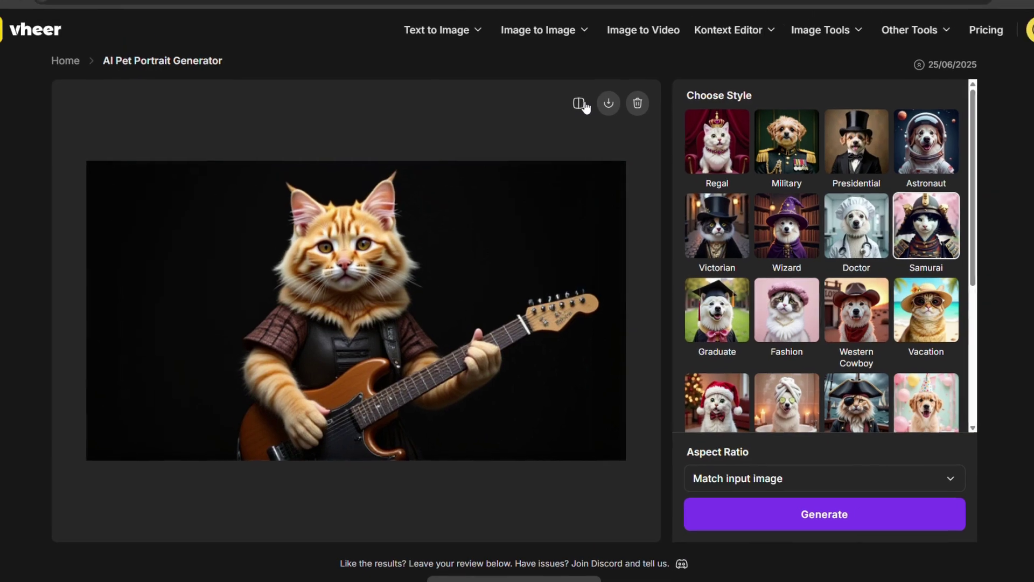
{"action": "left_click", "coordinate": [592, 58]}
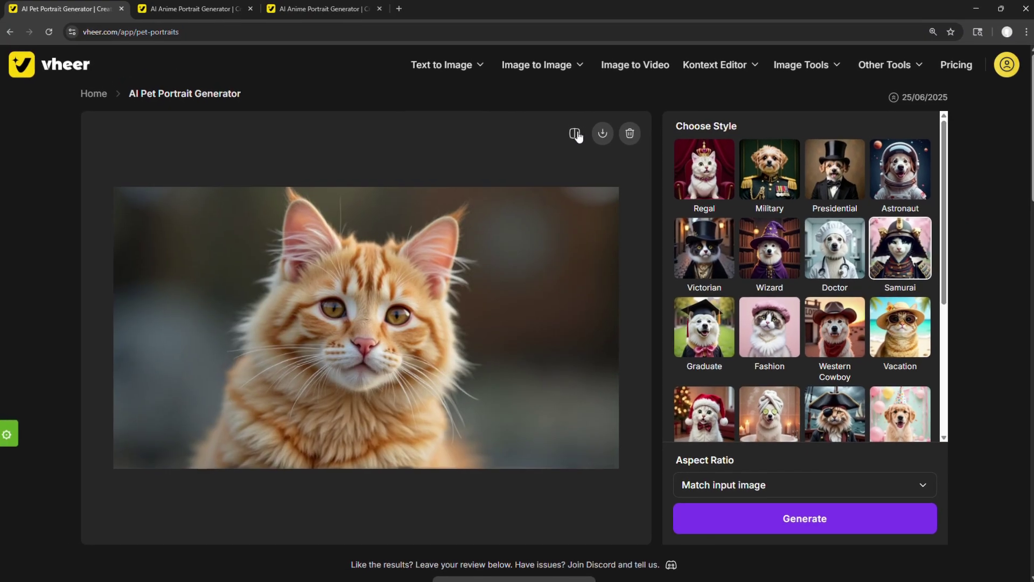